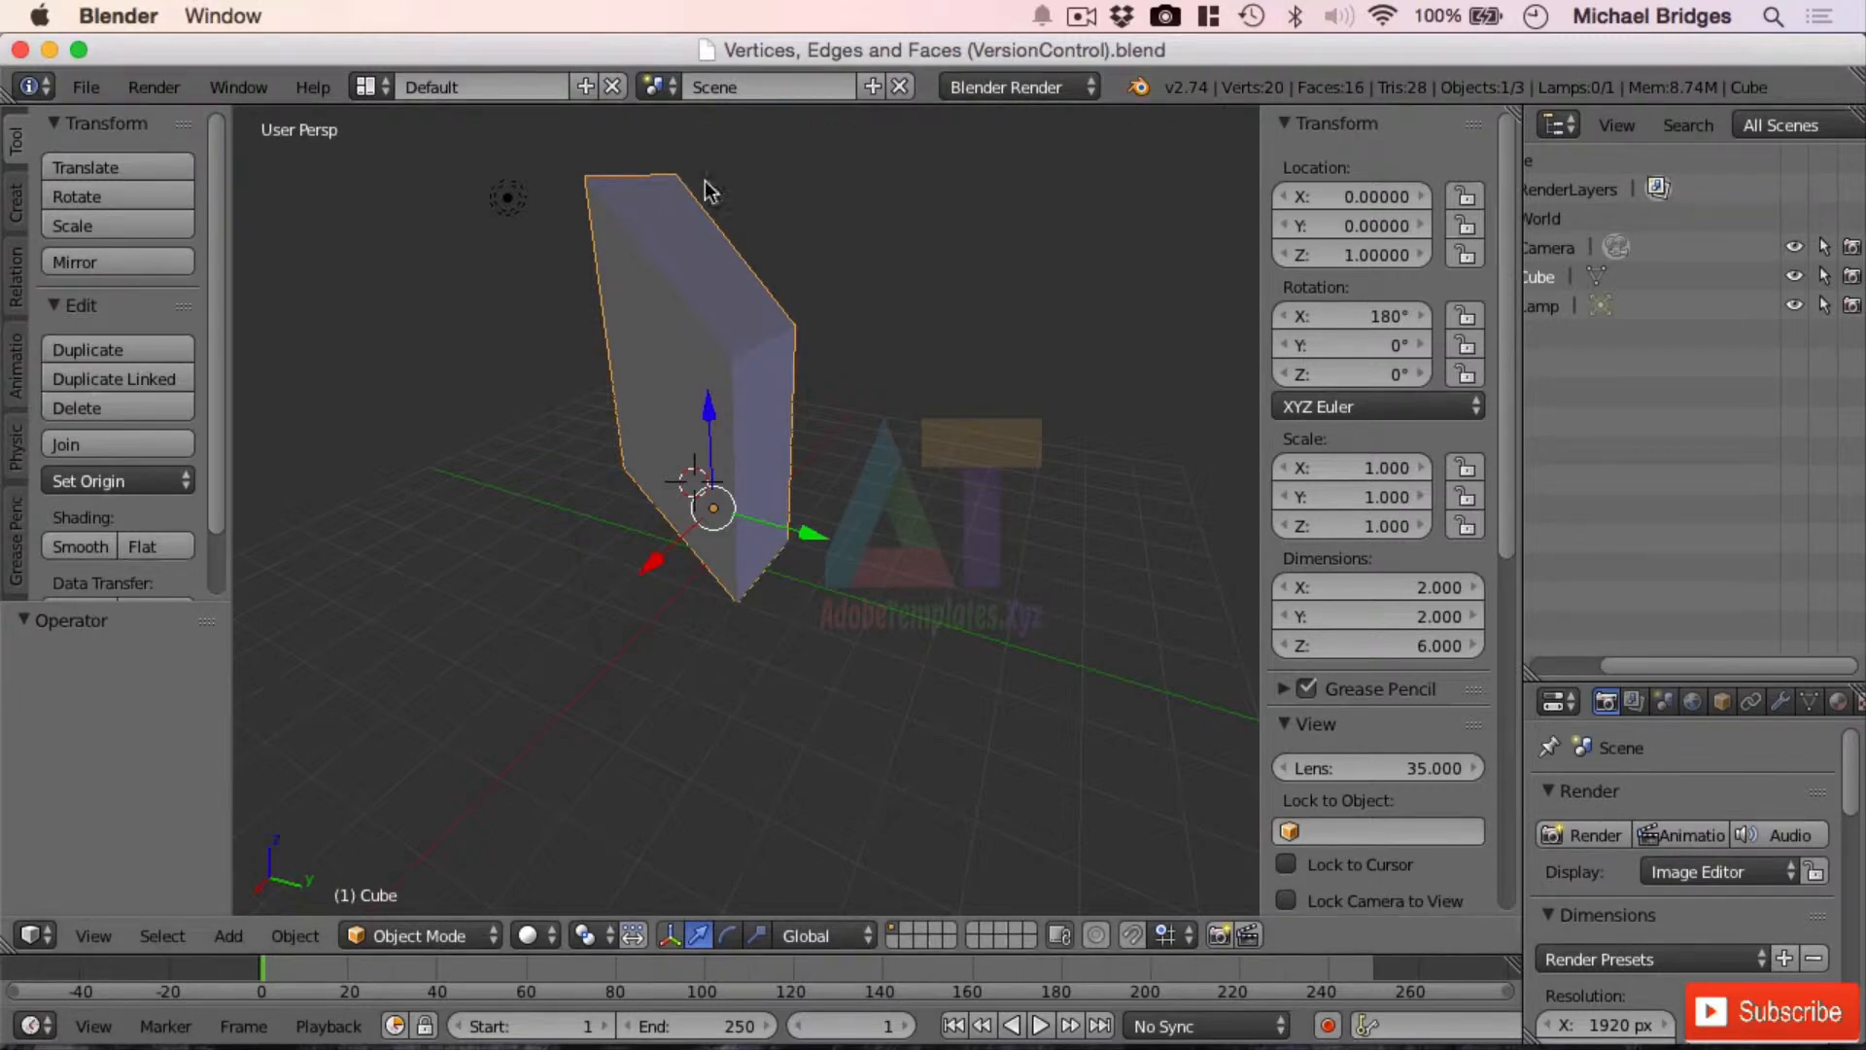
Put the cube in Edit Mode and select the corner vertex at the near end of its sloped upper face
click(435, 937)
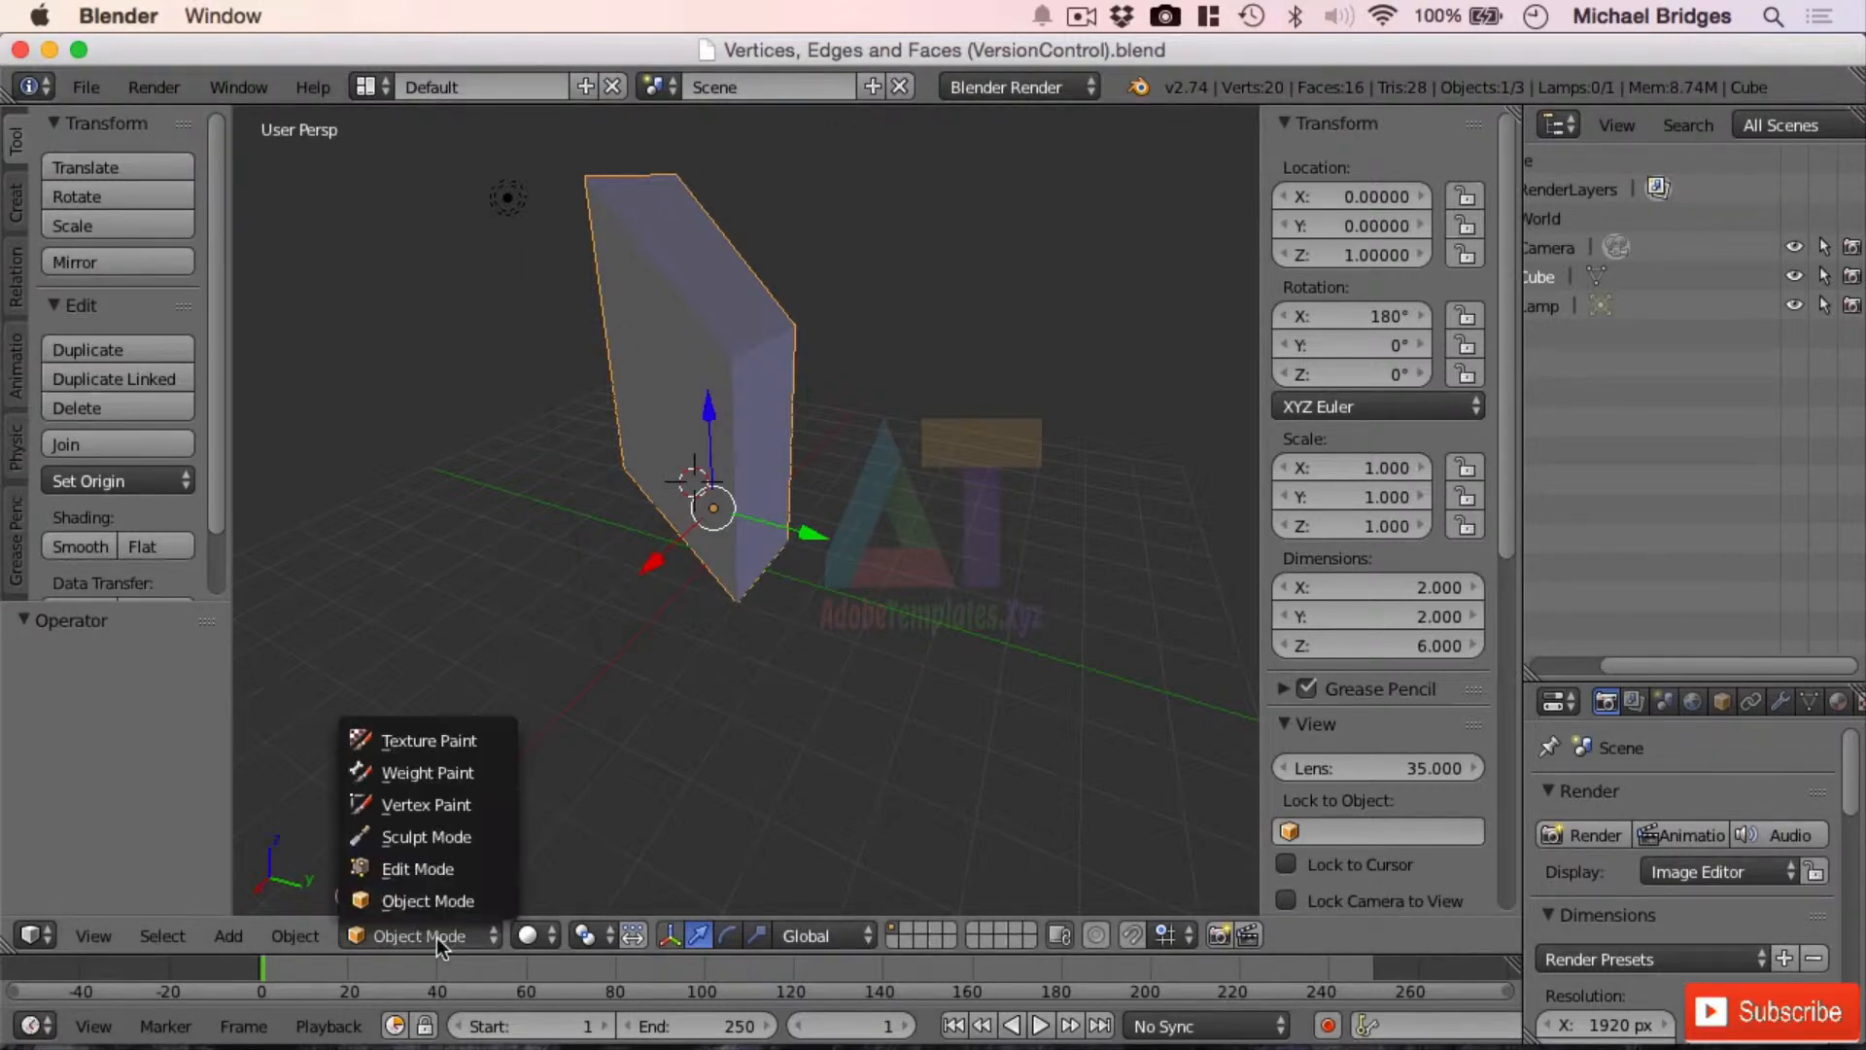
click(481, 867)
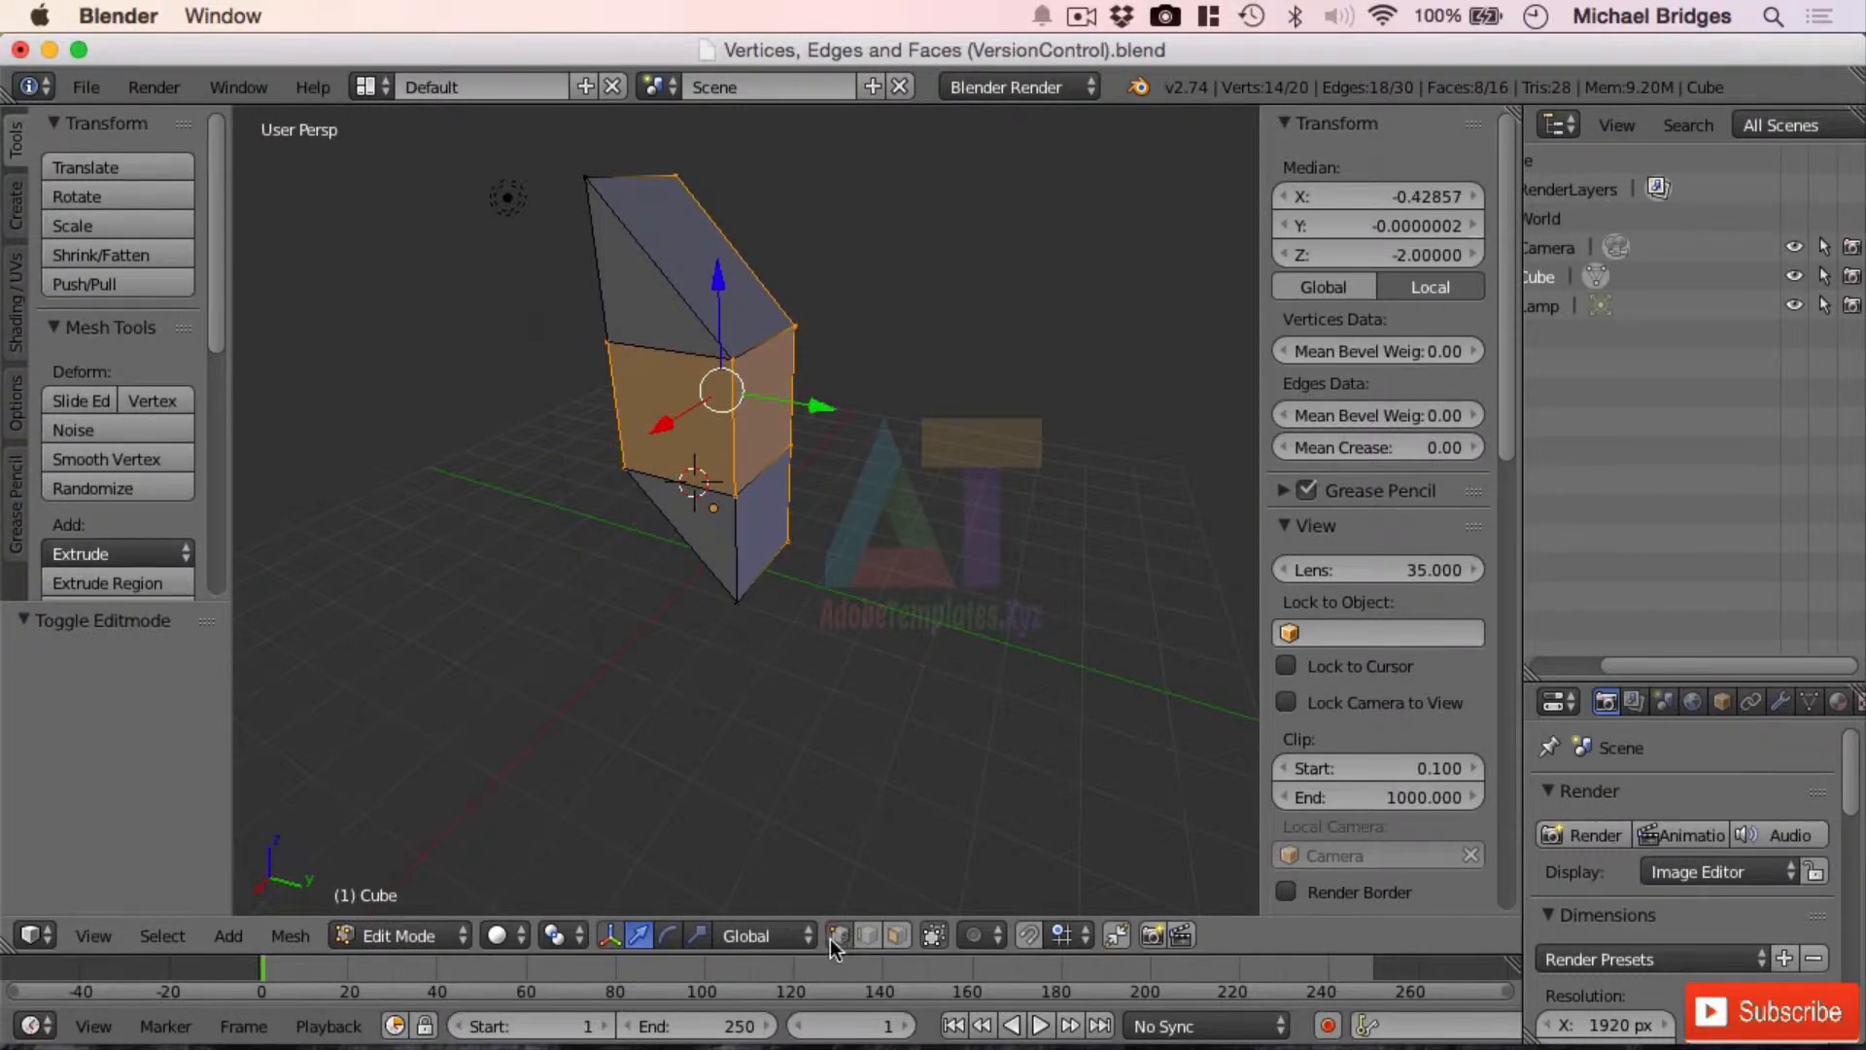
middle_drag(874, 631, 714, 161)
right_click(587, 177)
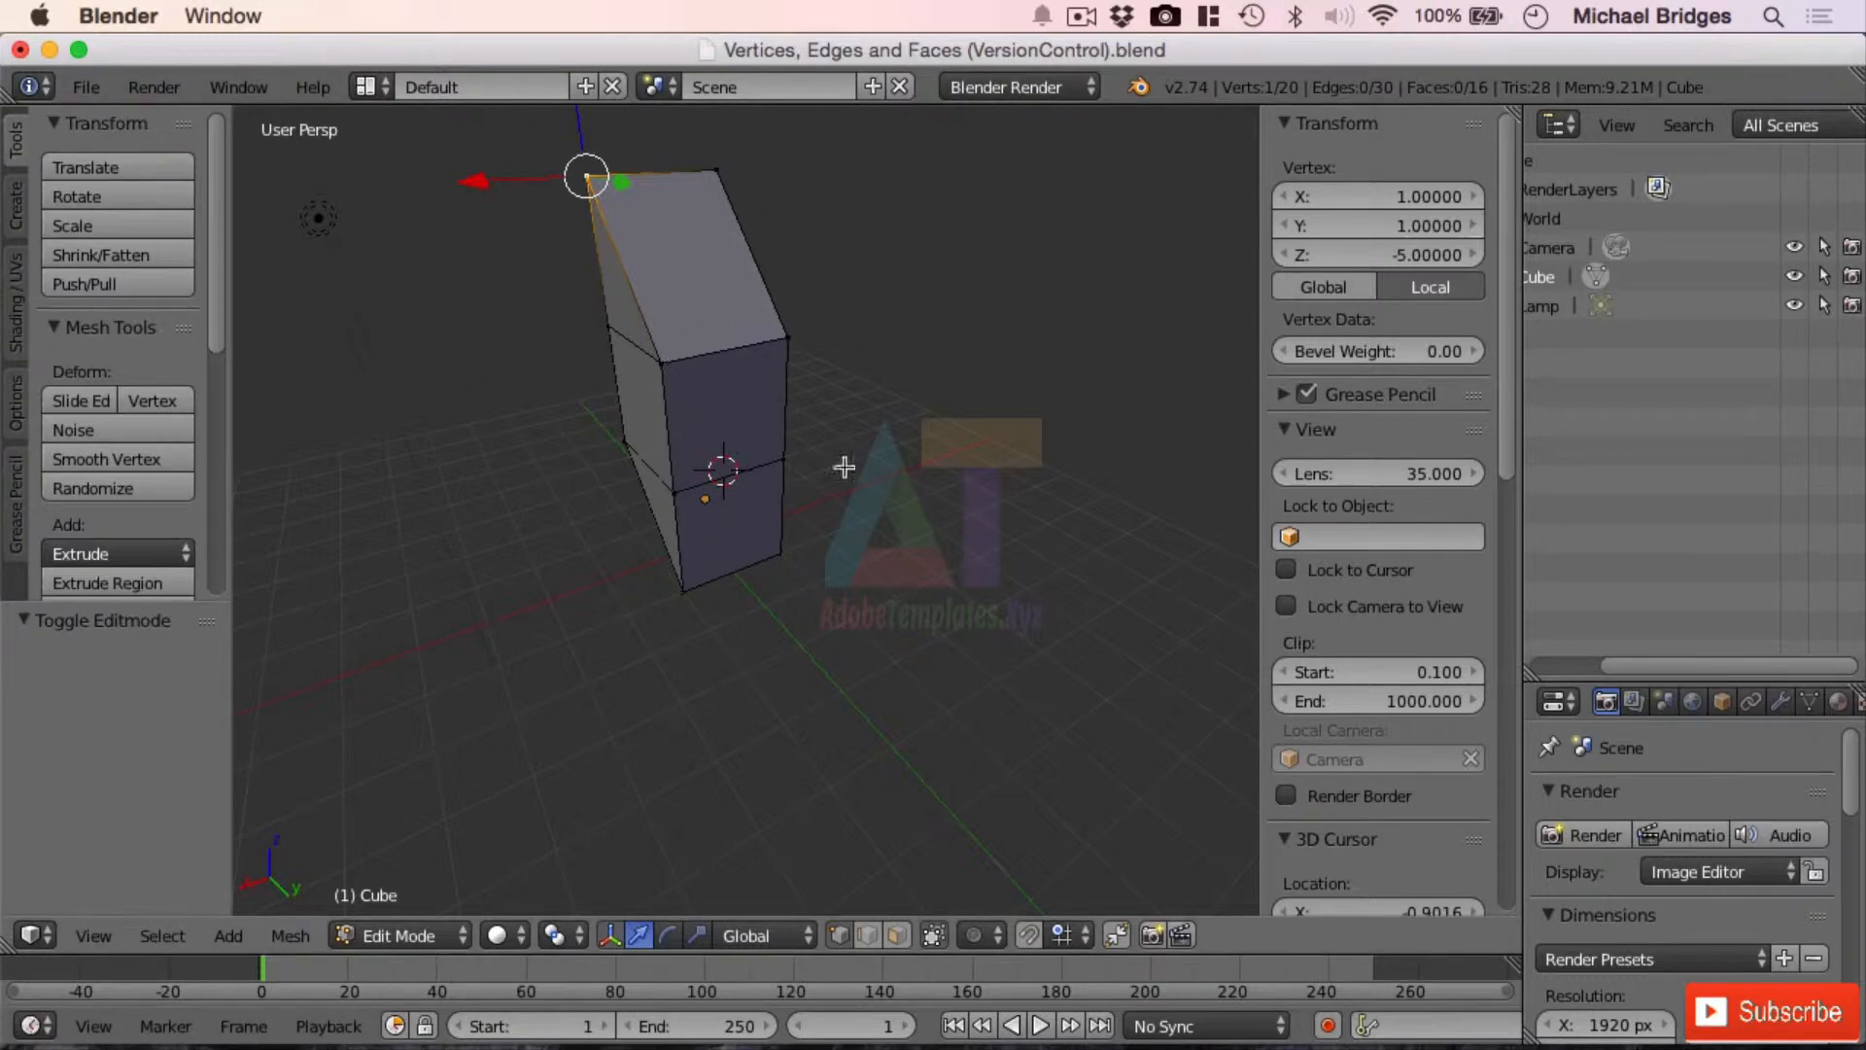
right_click(663, 361)
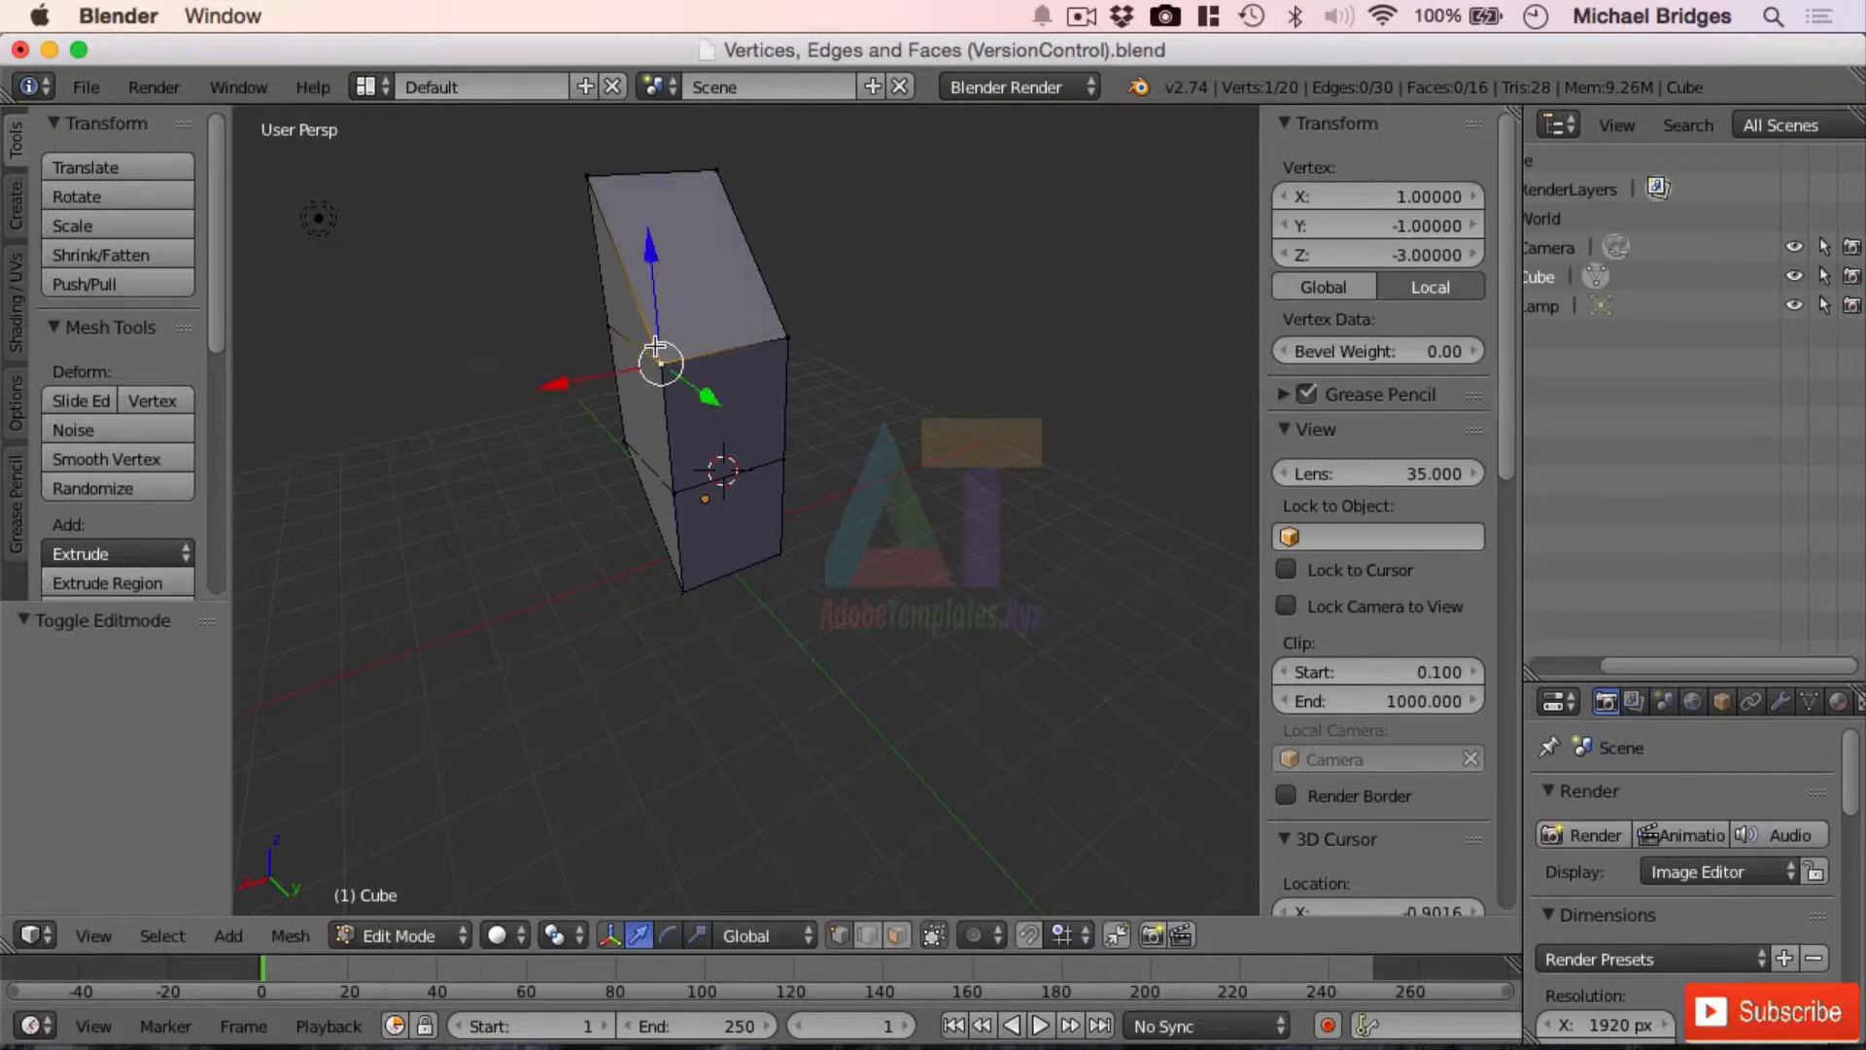
scroll(665, 356, up, 3)
middle_drag(632, 255, 703, 314)
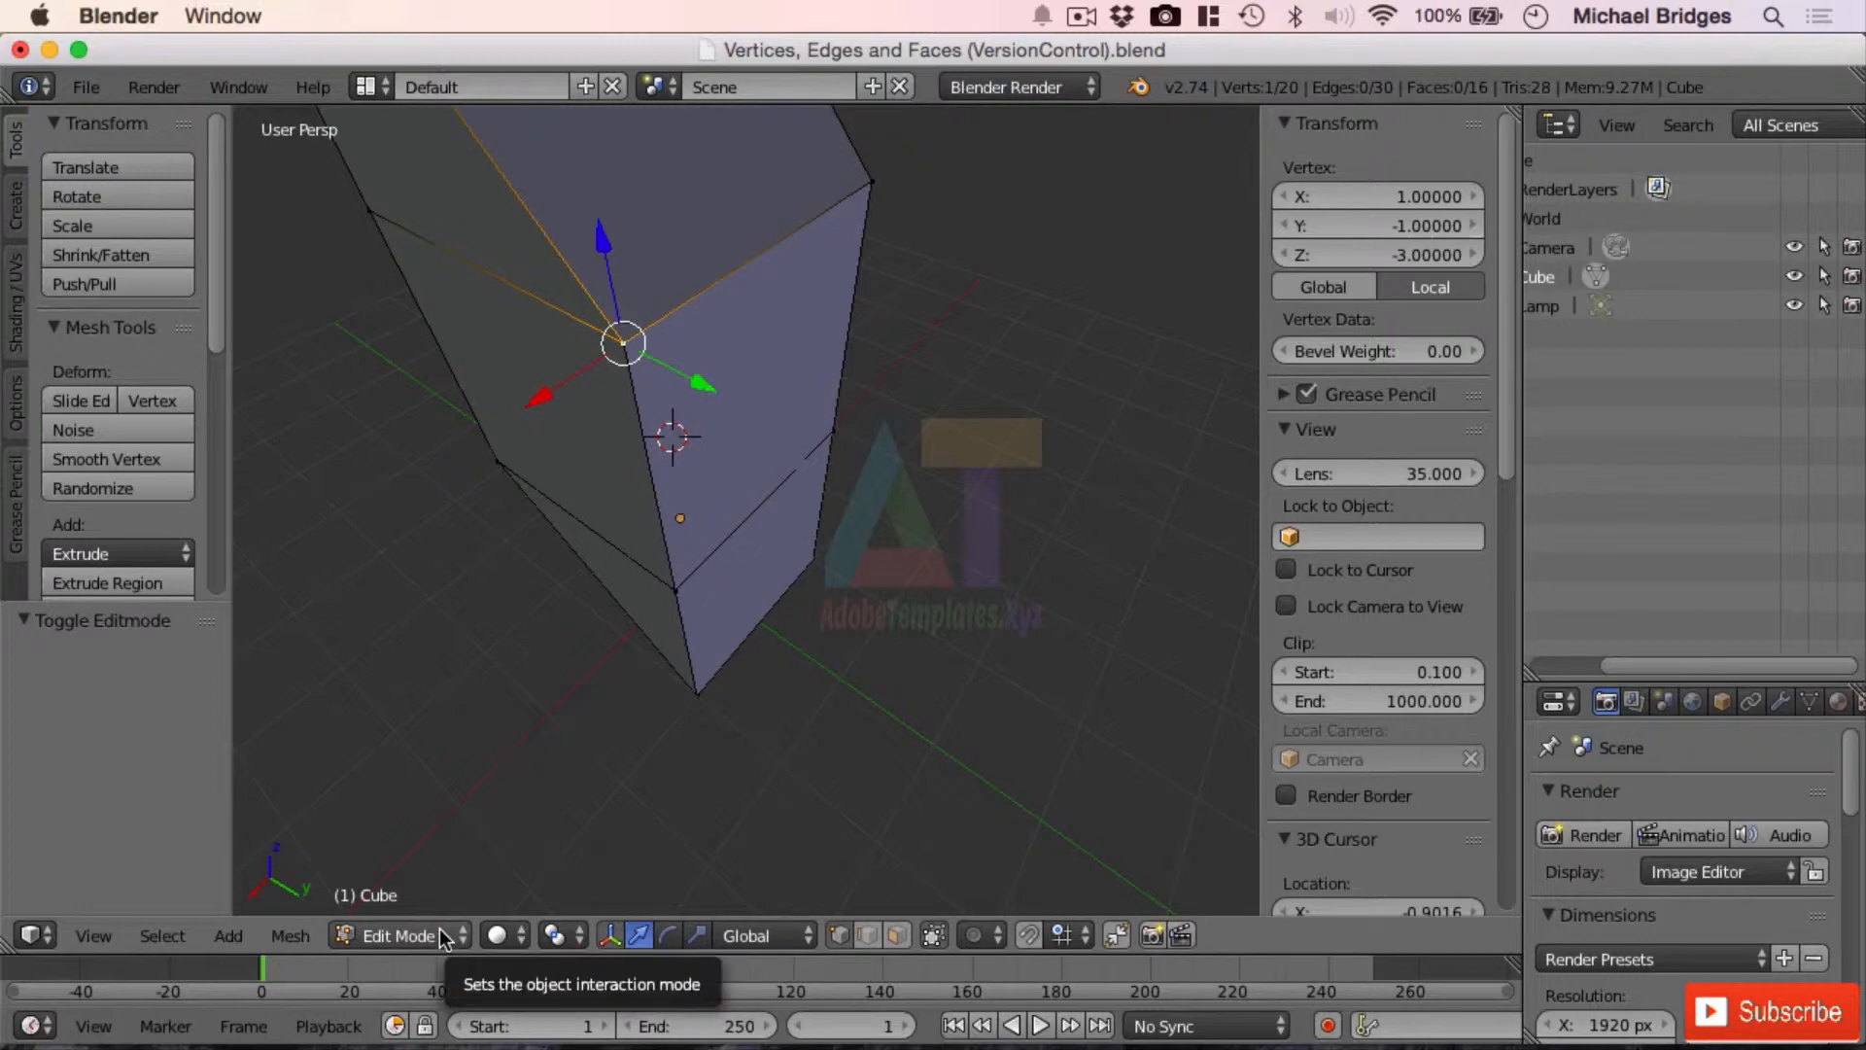
Switch the viewport to Wireframe shading and alternate between solid and wireframe to inspect the mesh
click(513, 938)
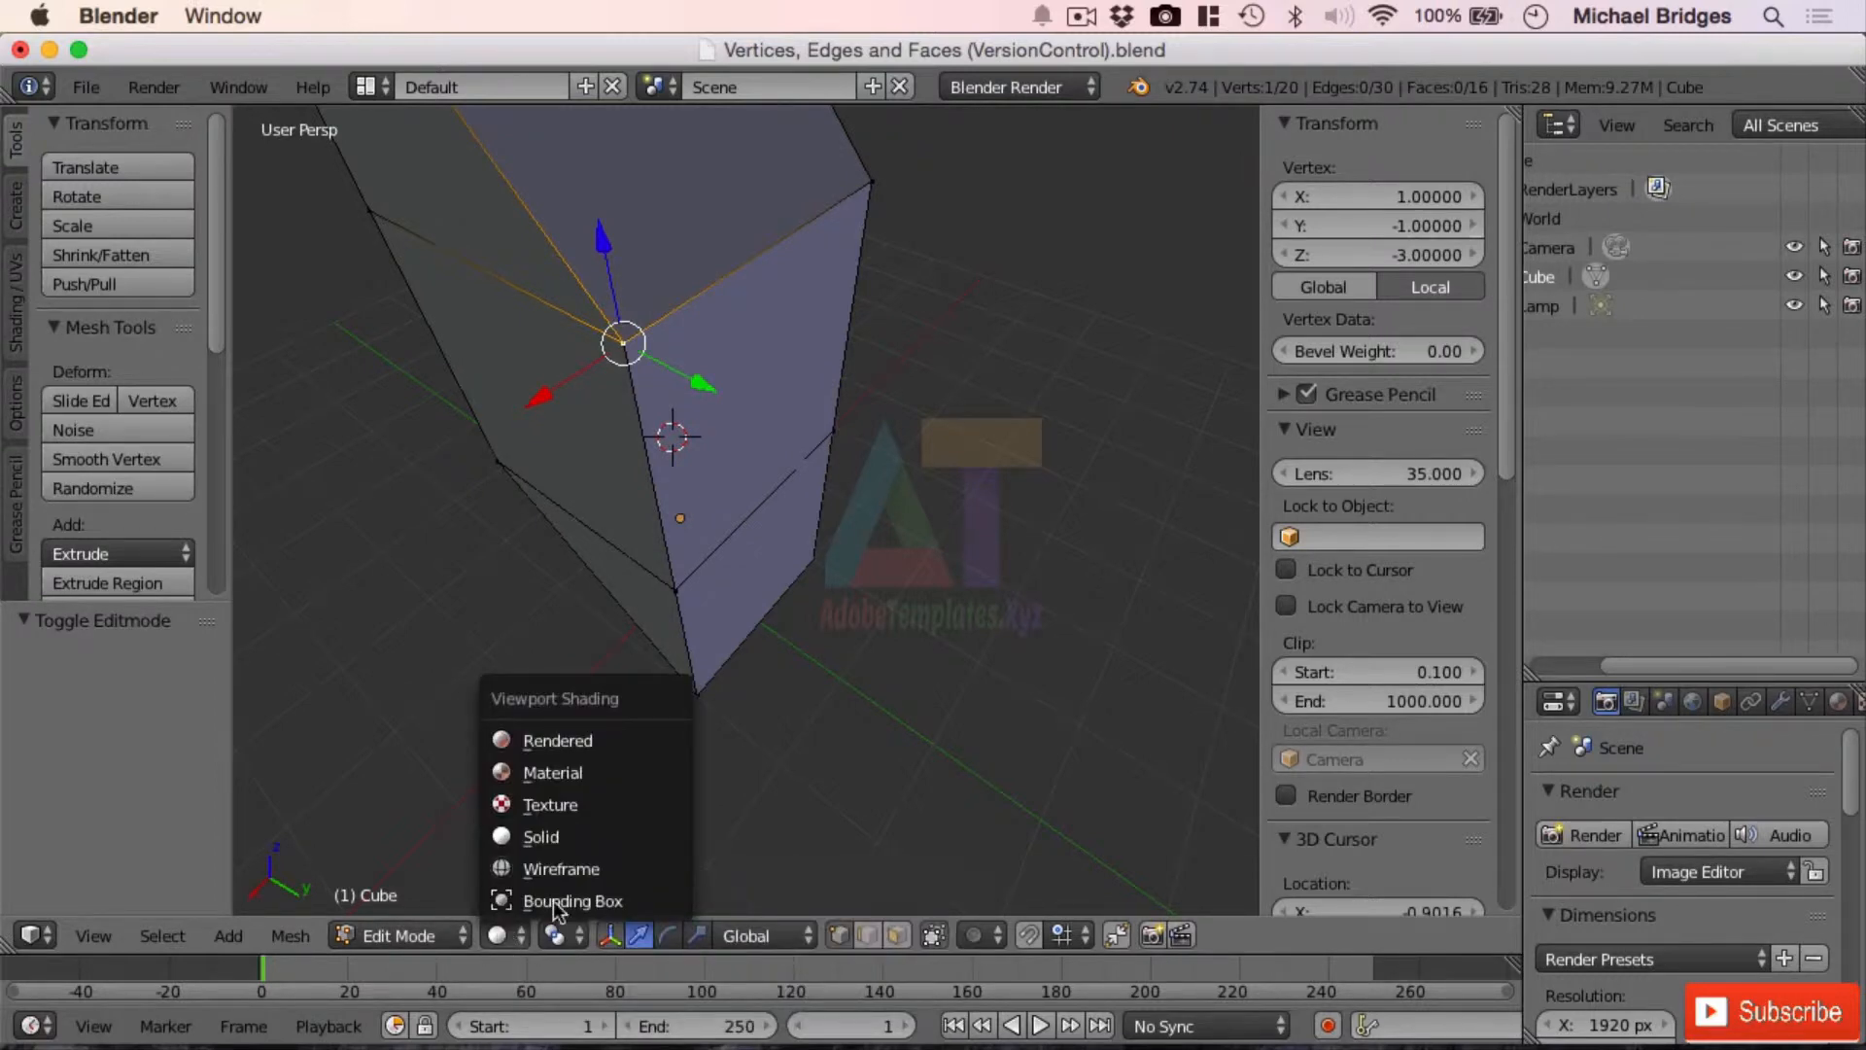
click(593, 872)
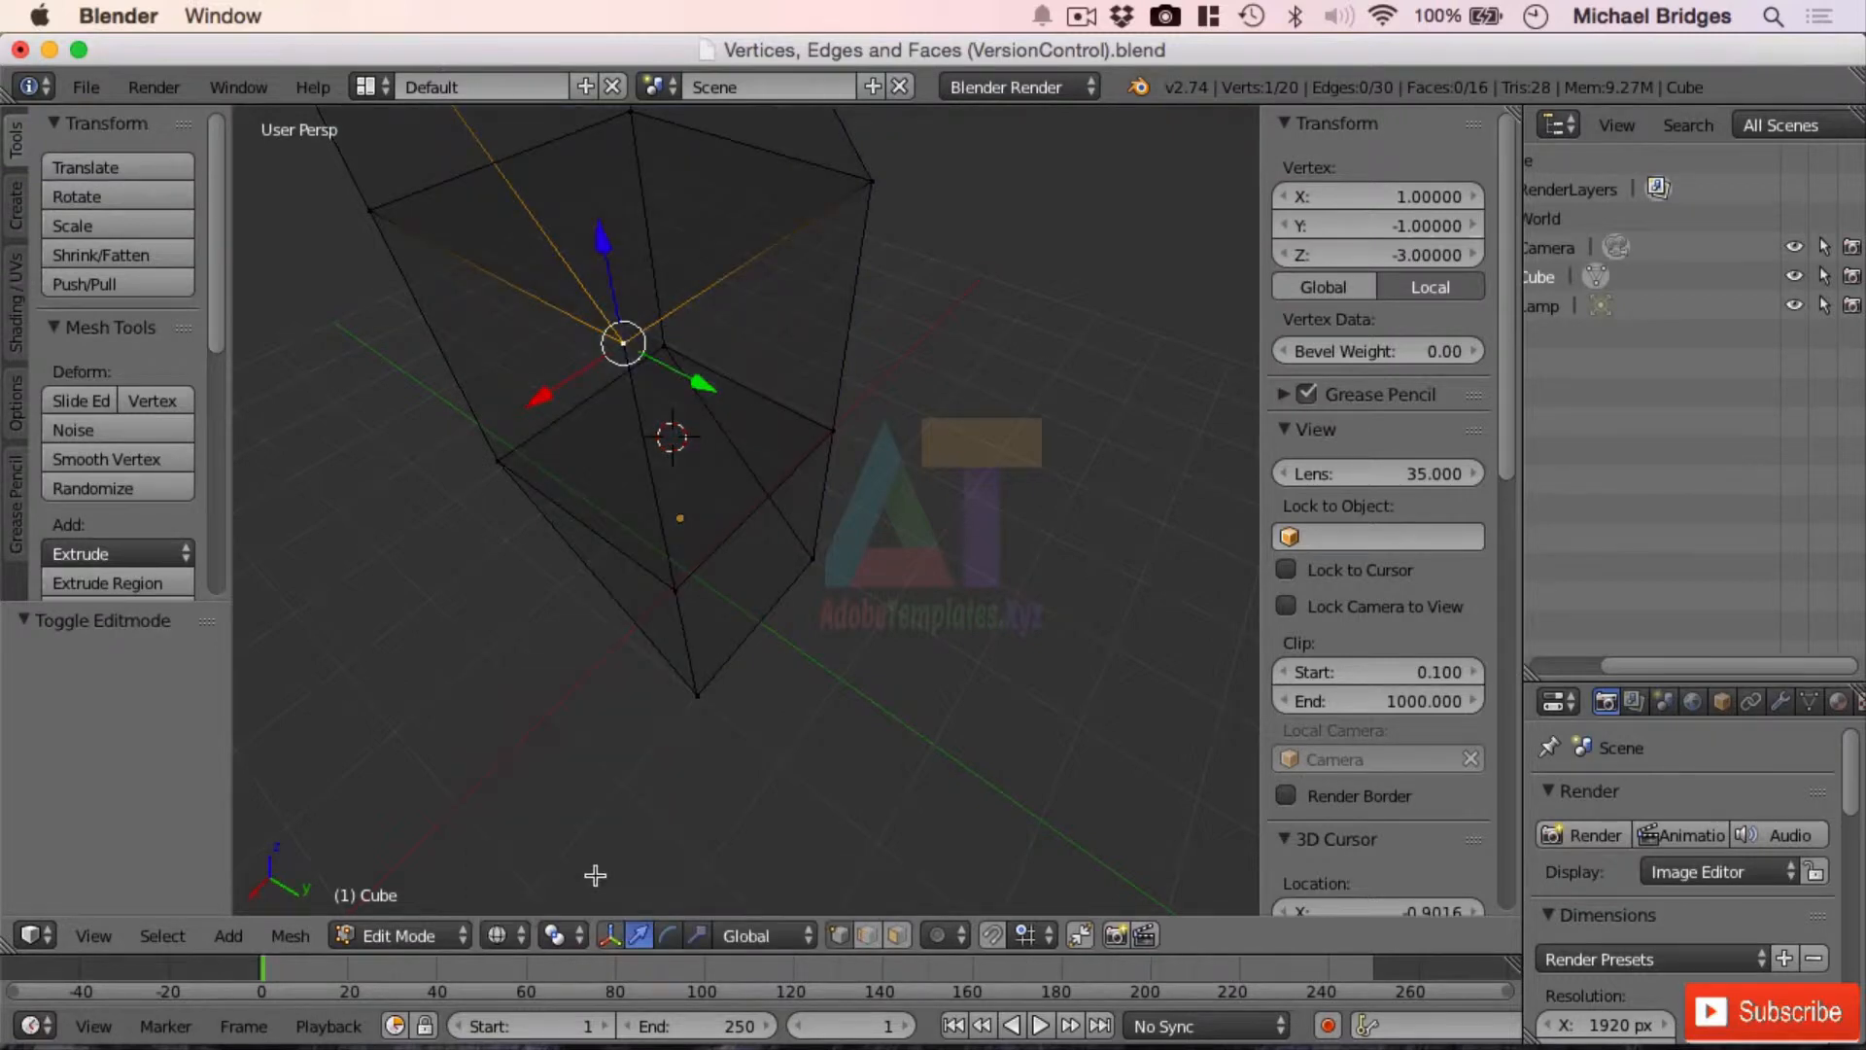
key(z)
key(z)
key(z)
key(z)
key(z)
key(z)
Select each of the overlapping vertices at the near upper corner in turn, then restore solid shading with nothing selected
right_click(622, 343)
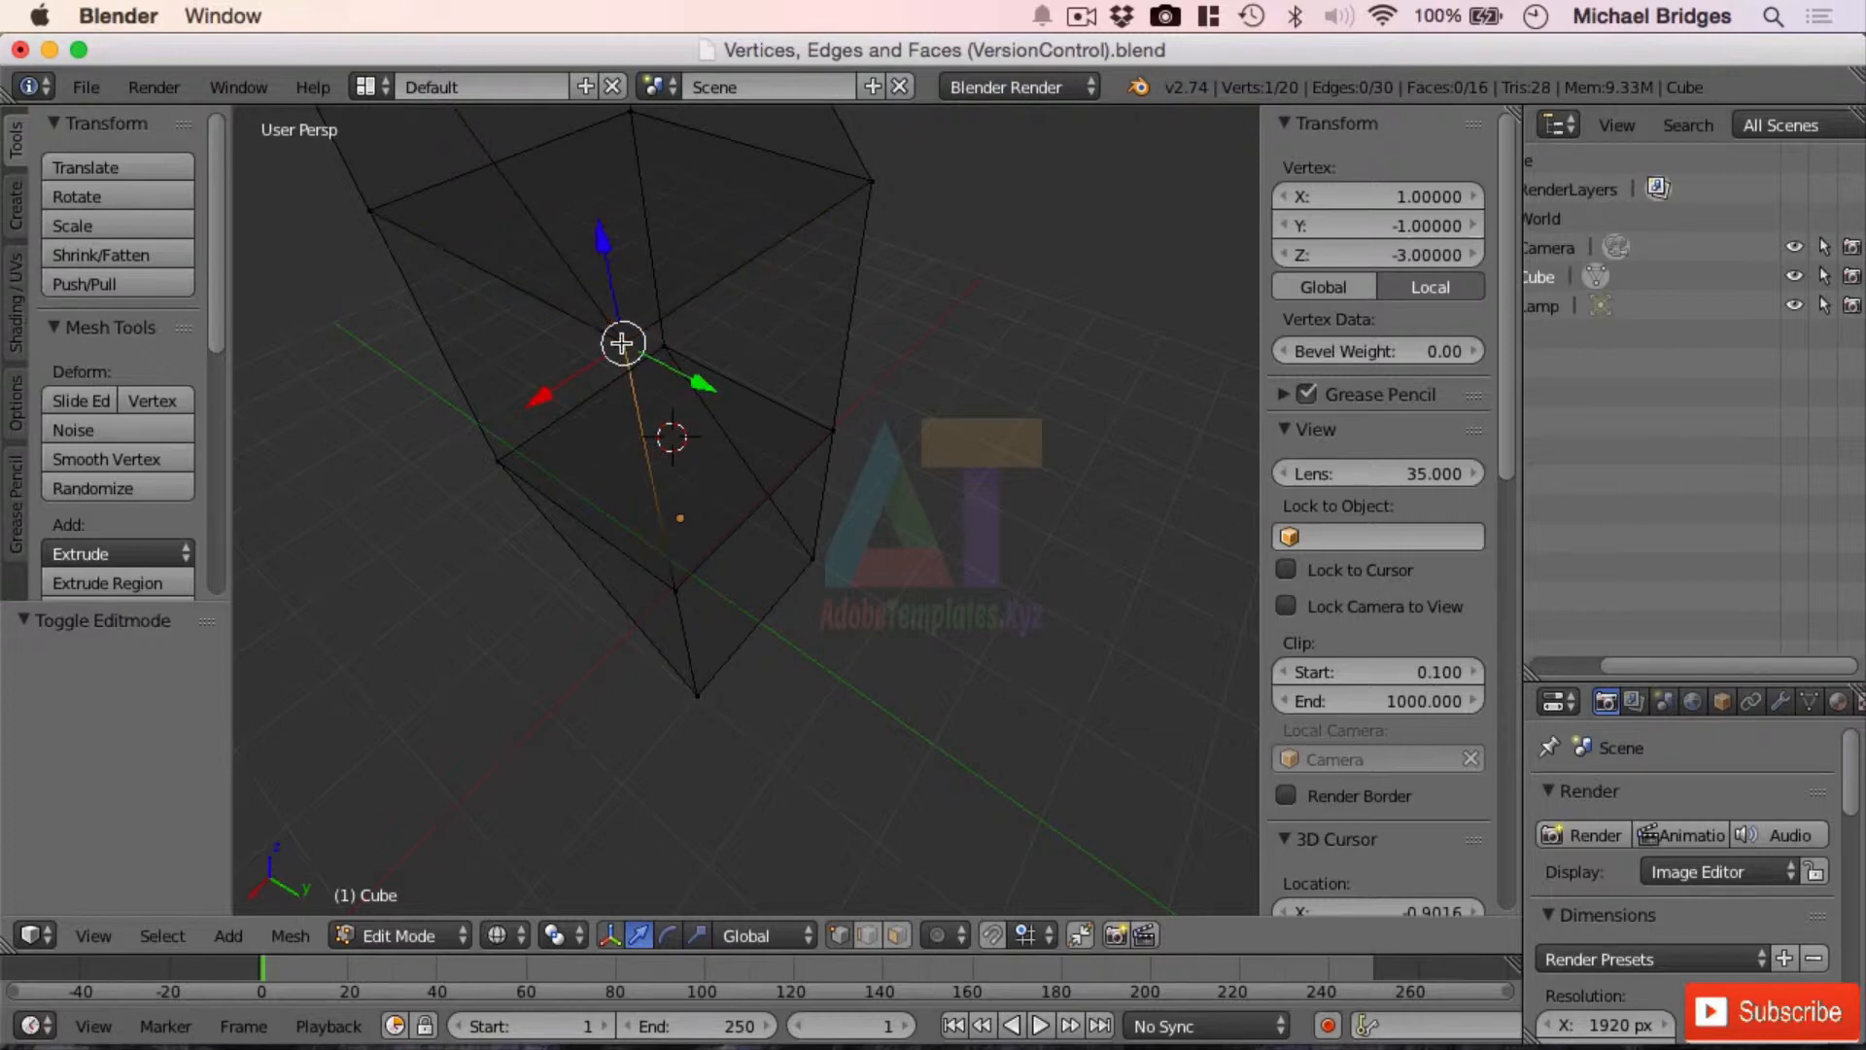
right_click(622, 343)
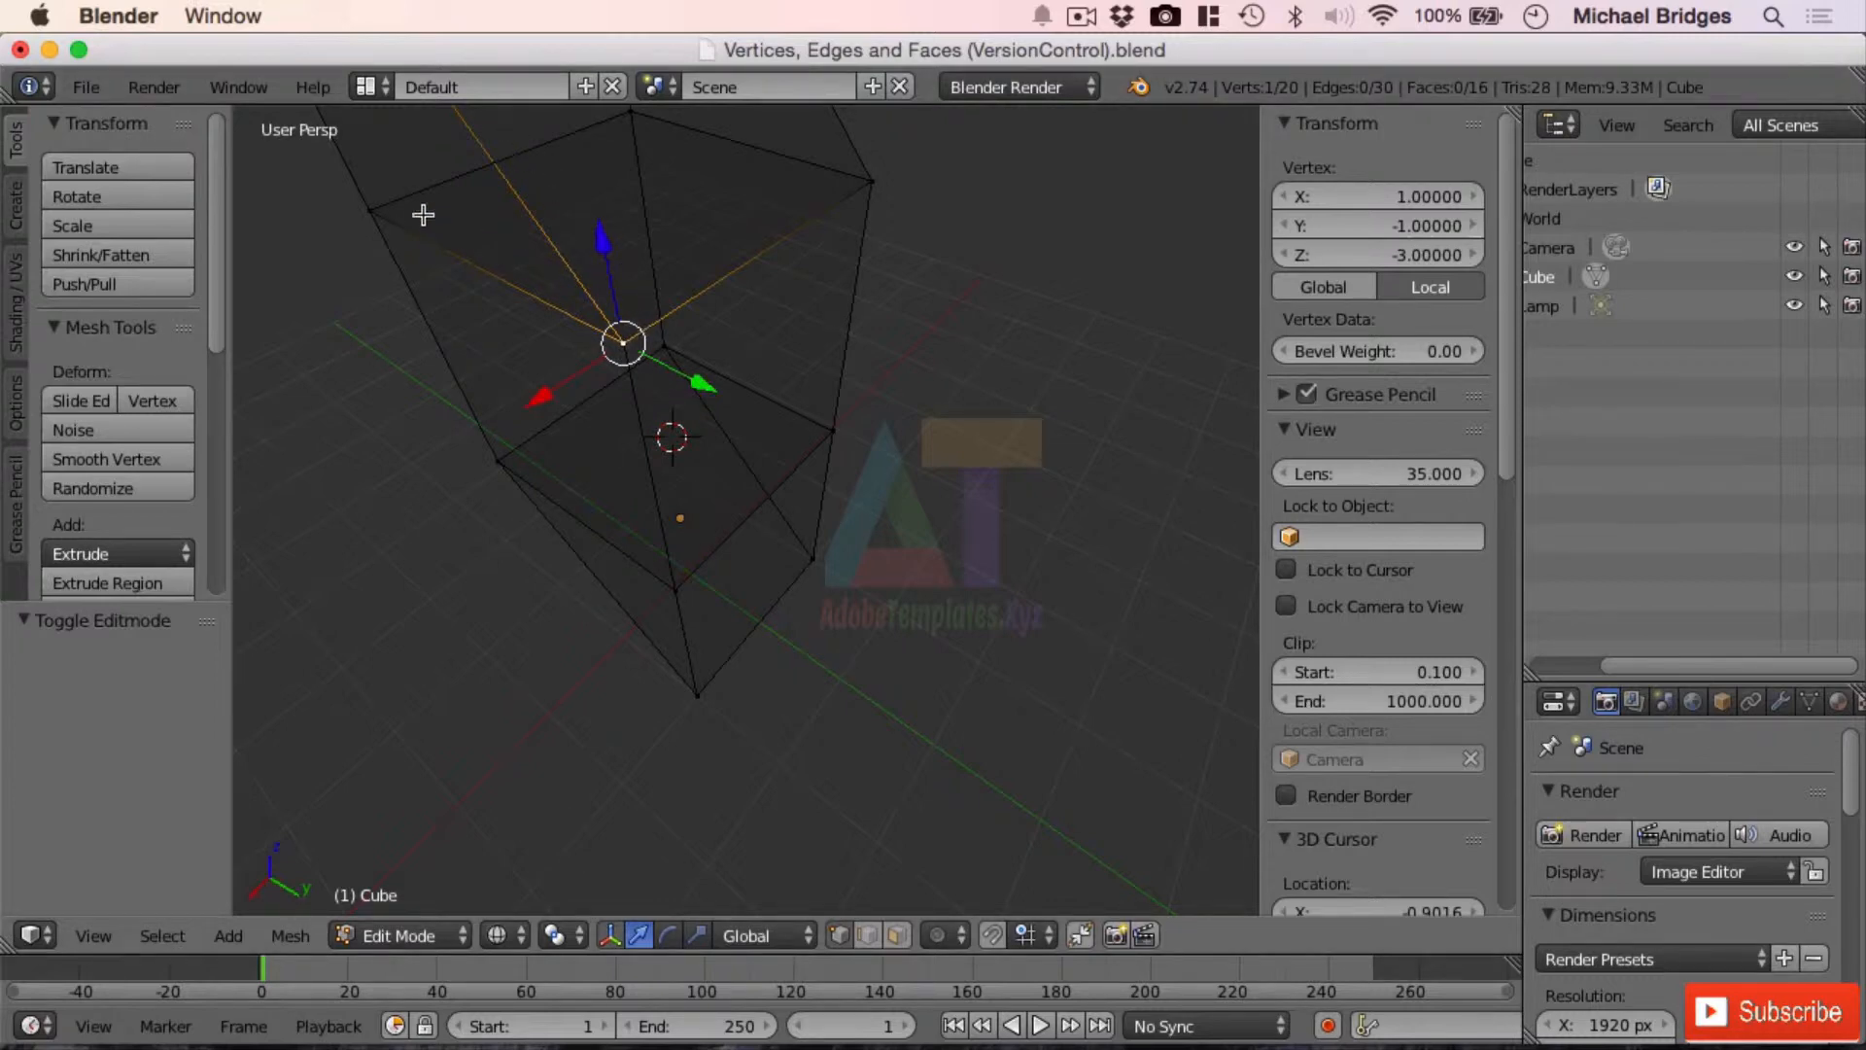
right_click(624, 343)
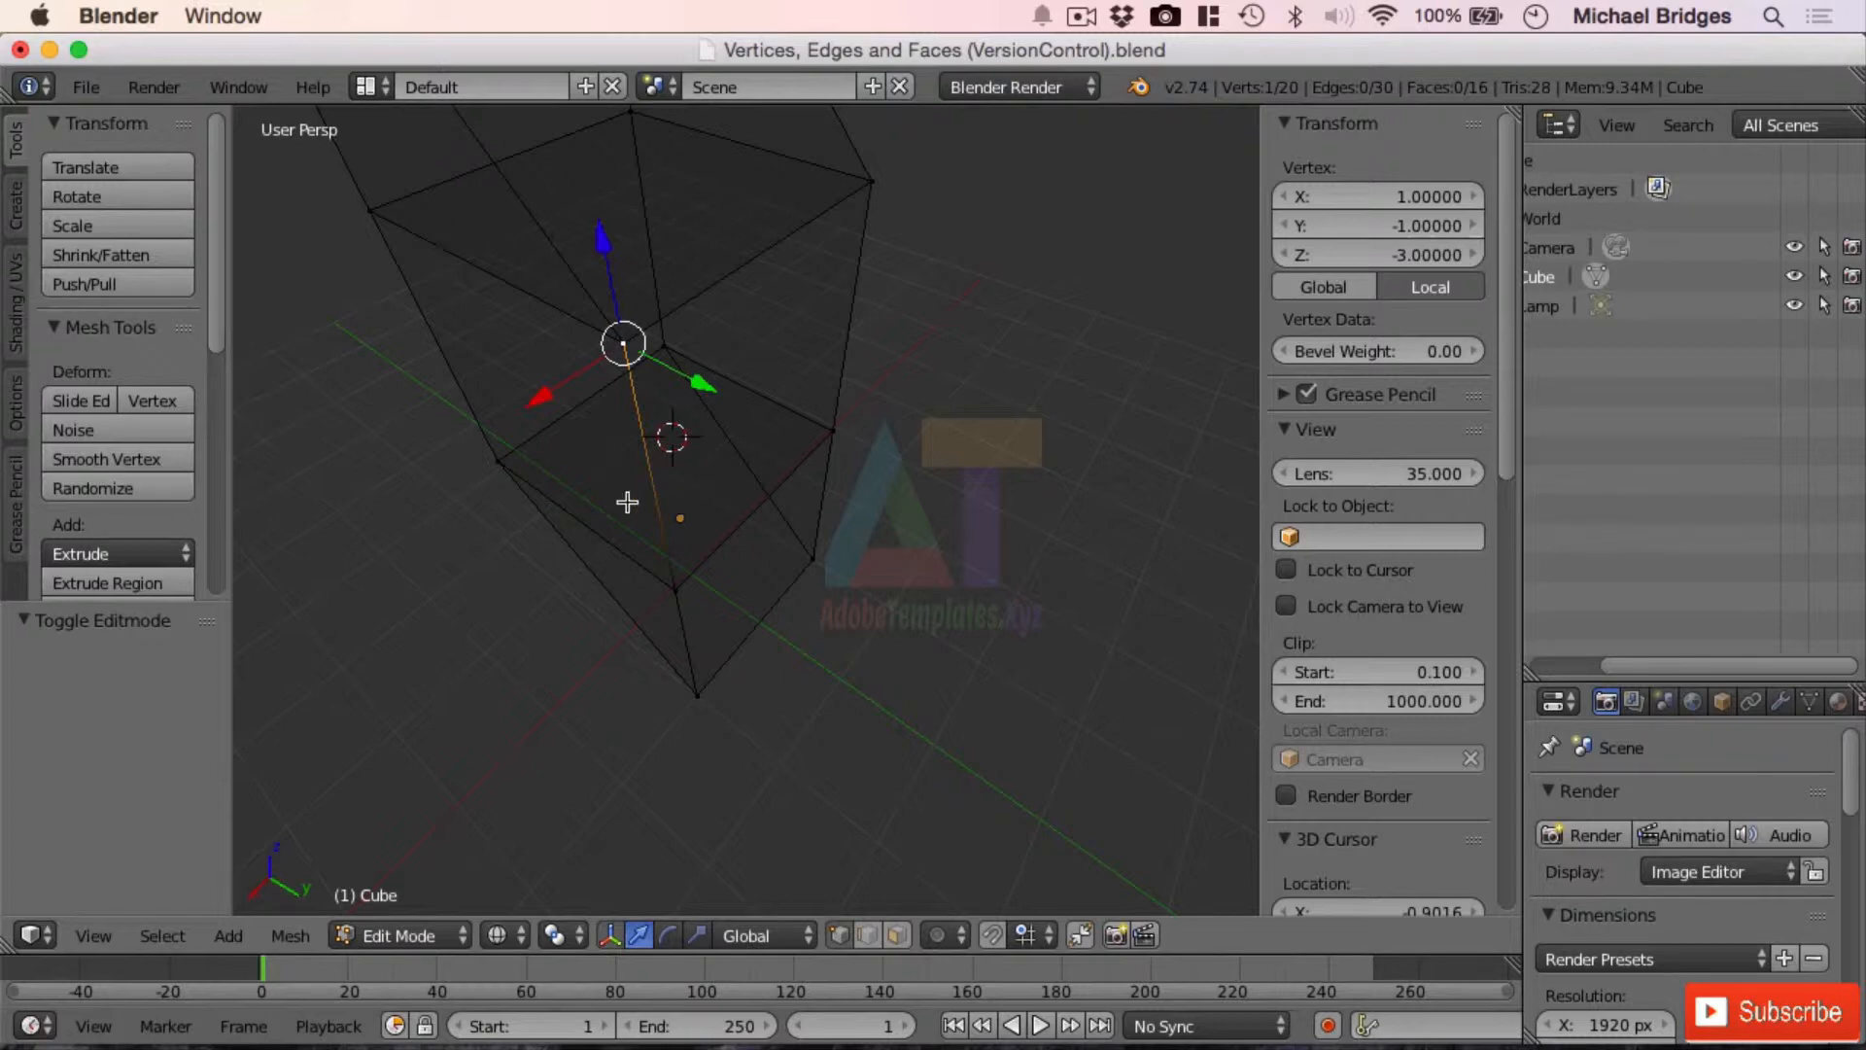
key(z)
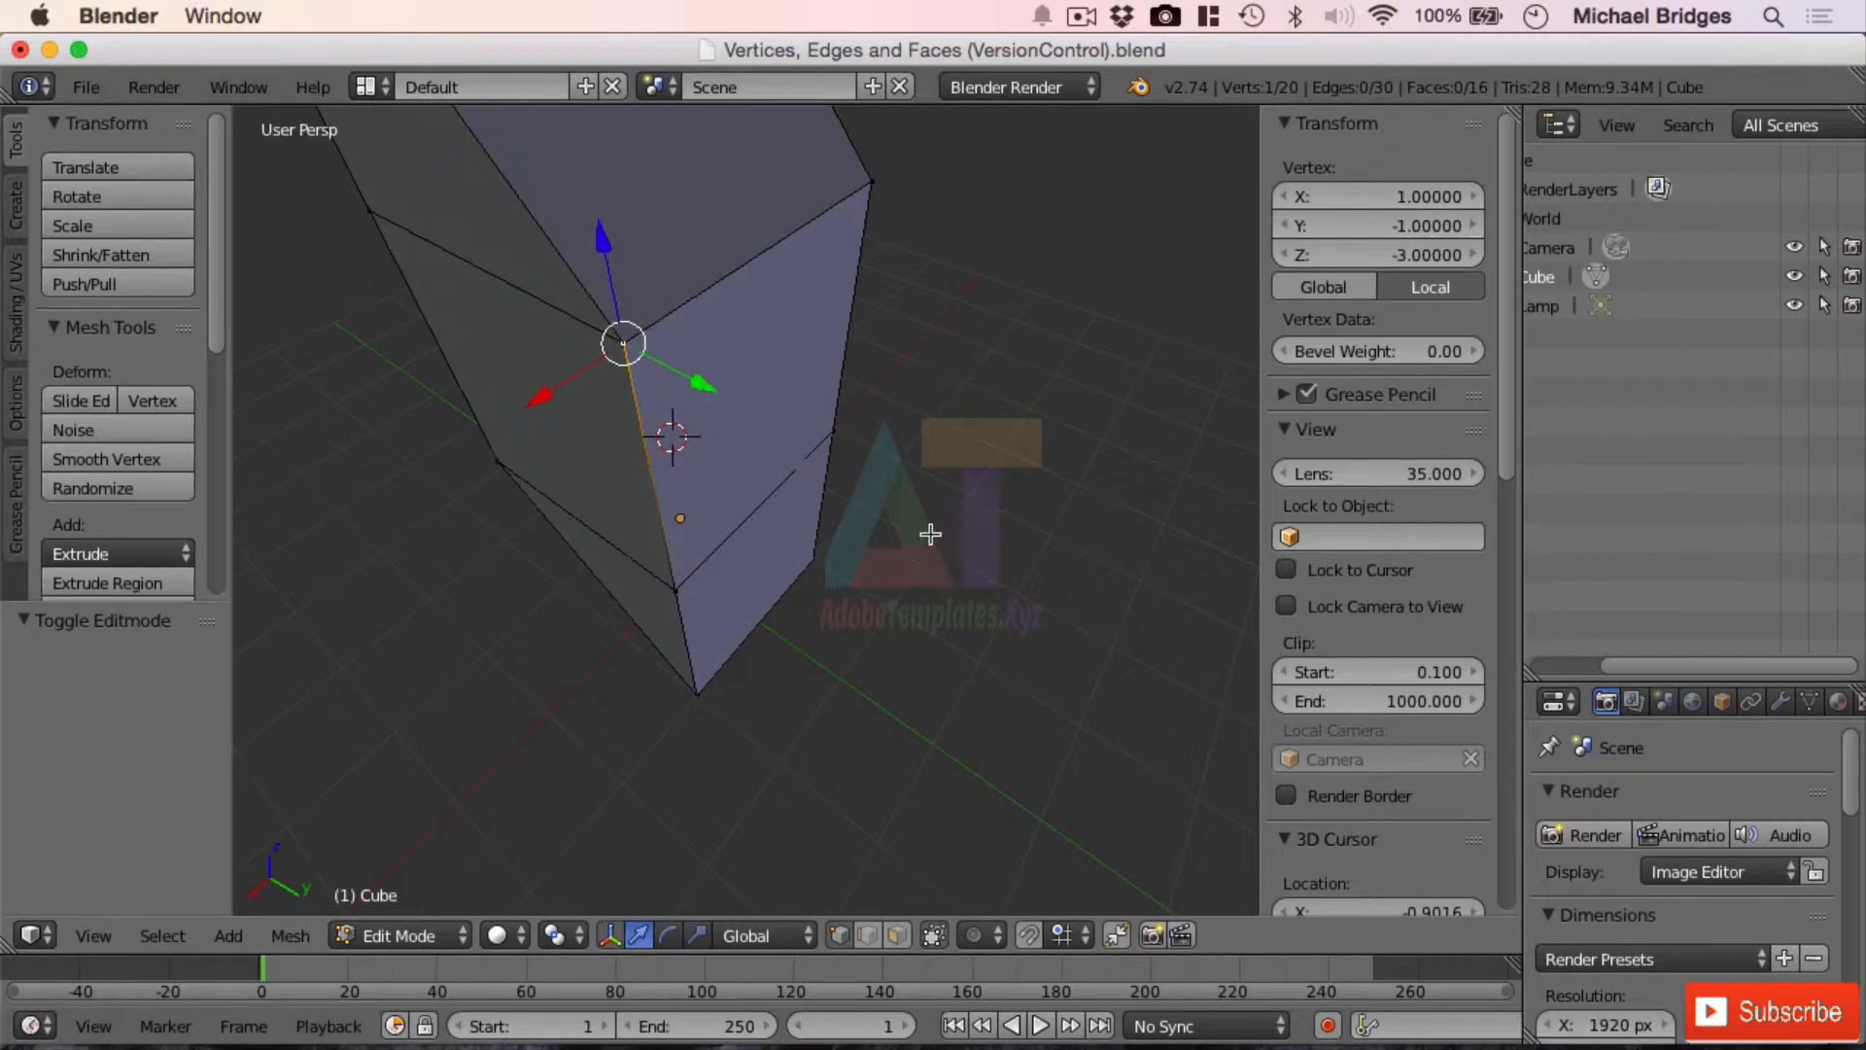
key(a)
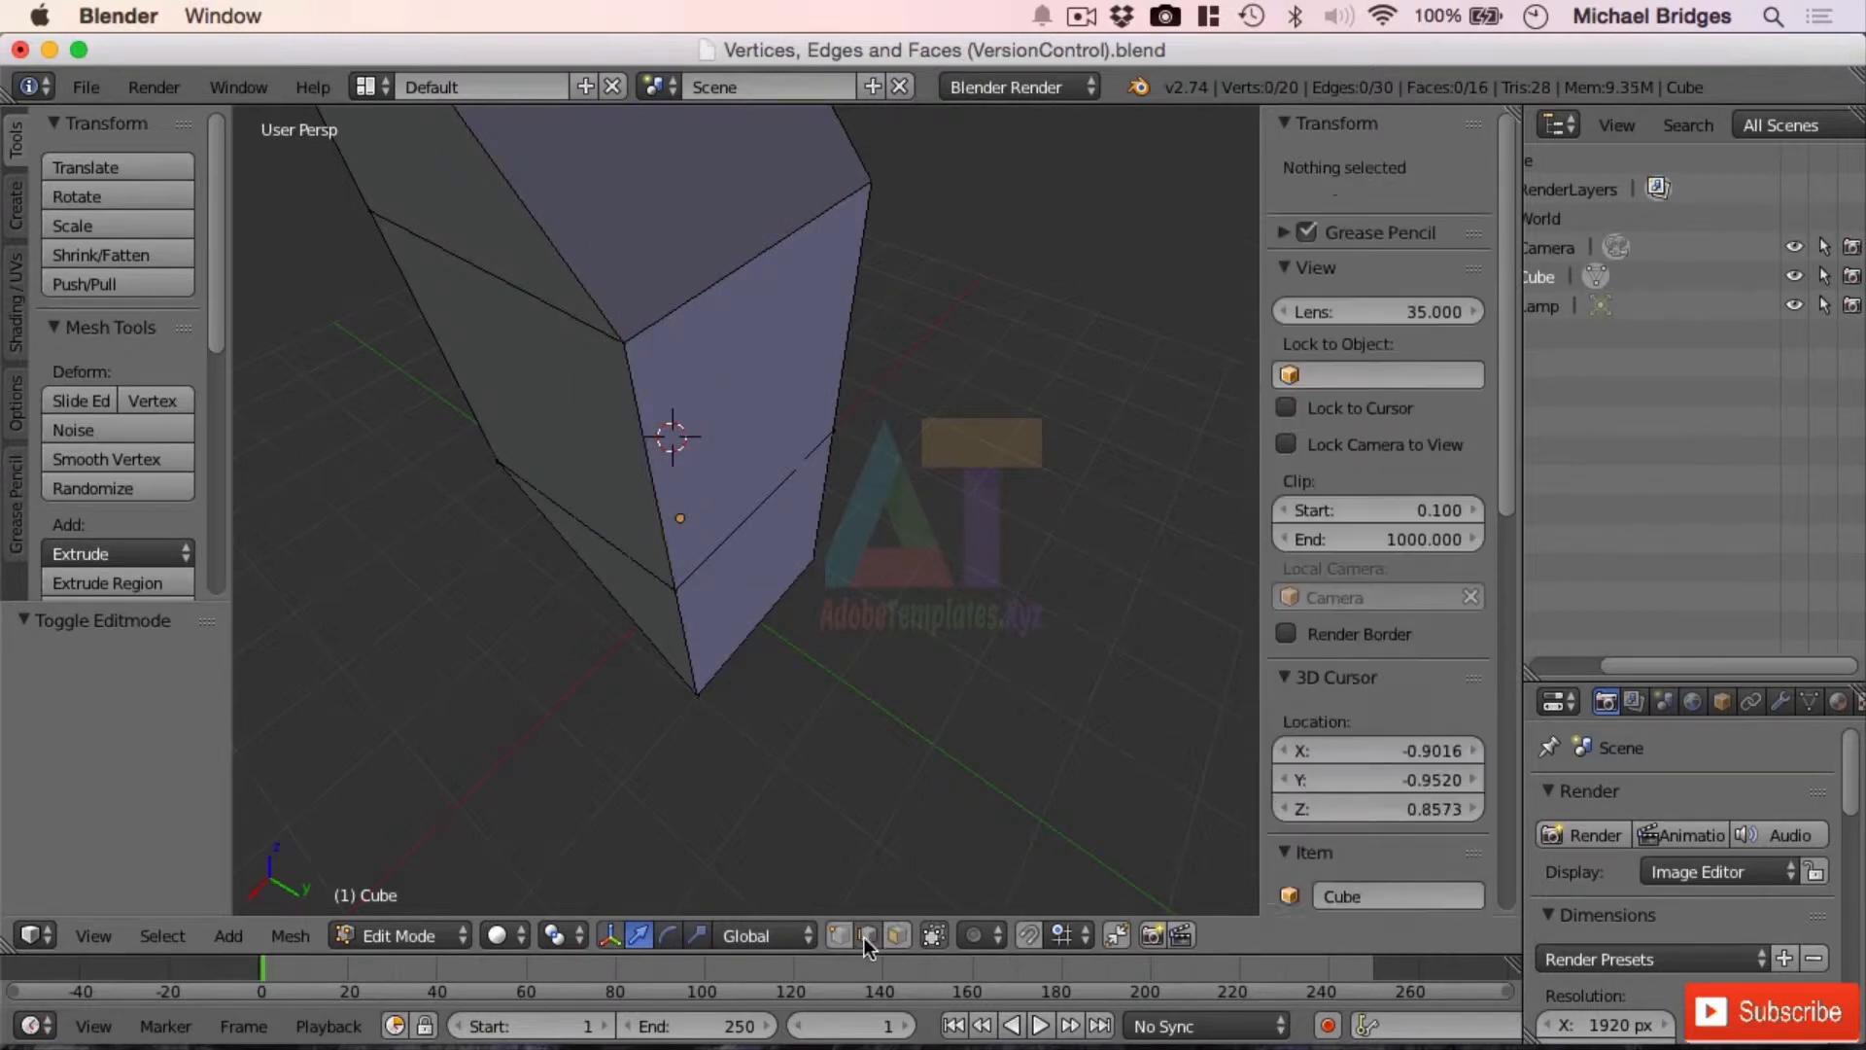
In edge select mode, pull the near edge of the sloped upper face outward by about 1.242 along Y
click(841, 937)
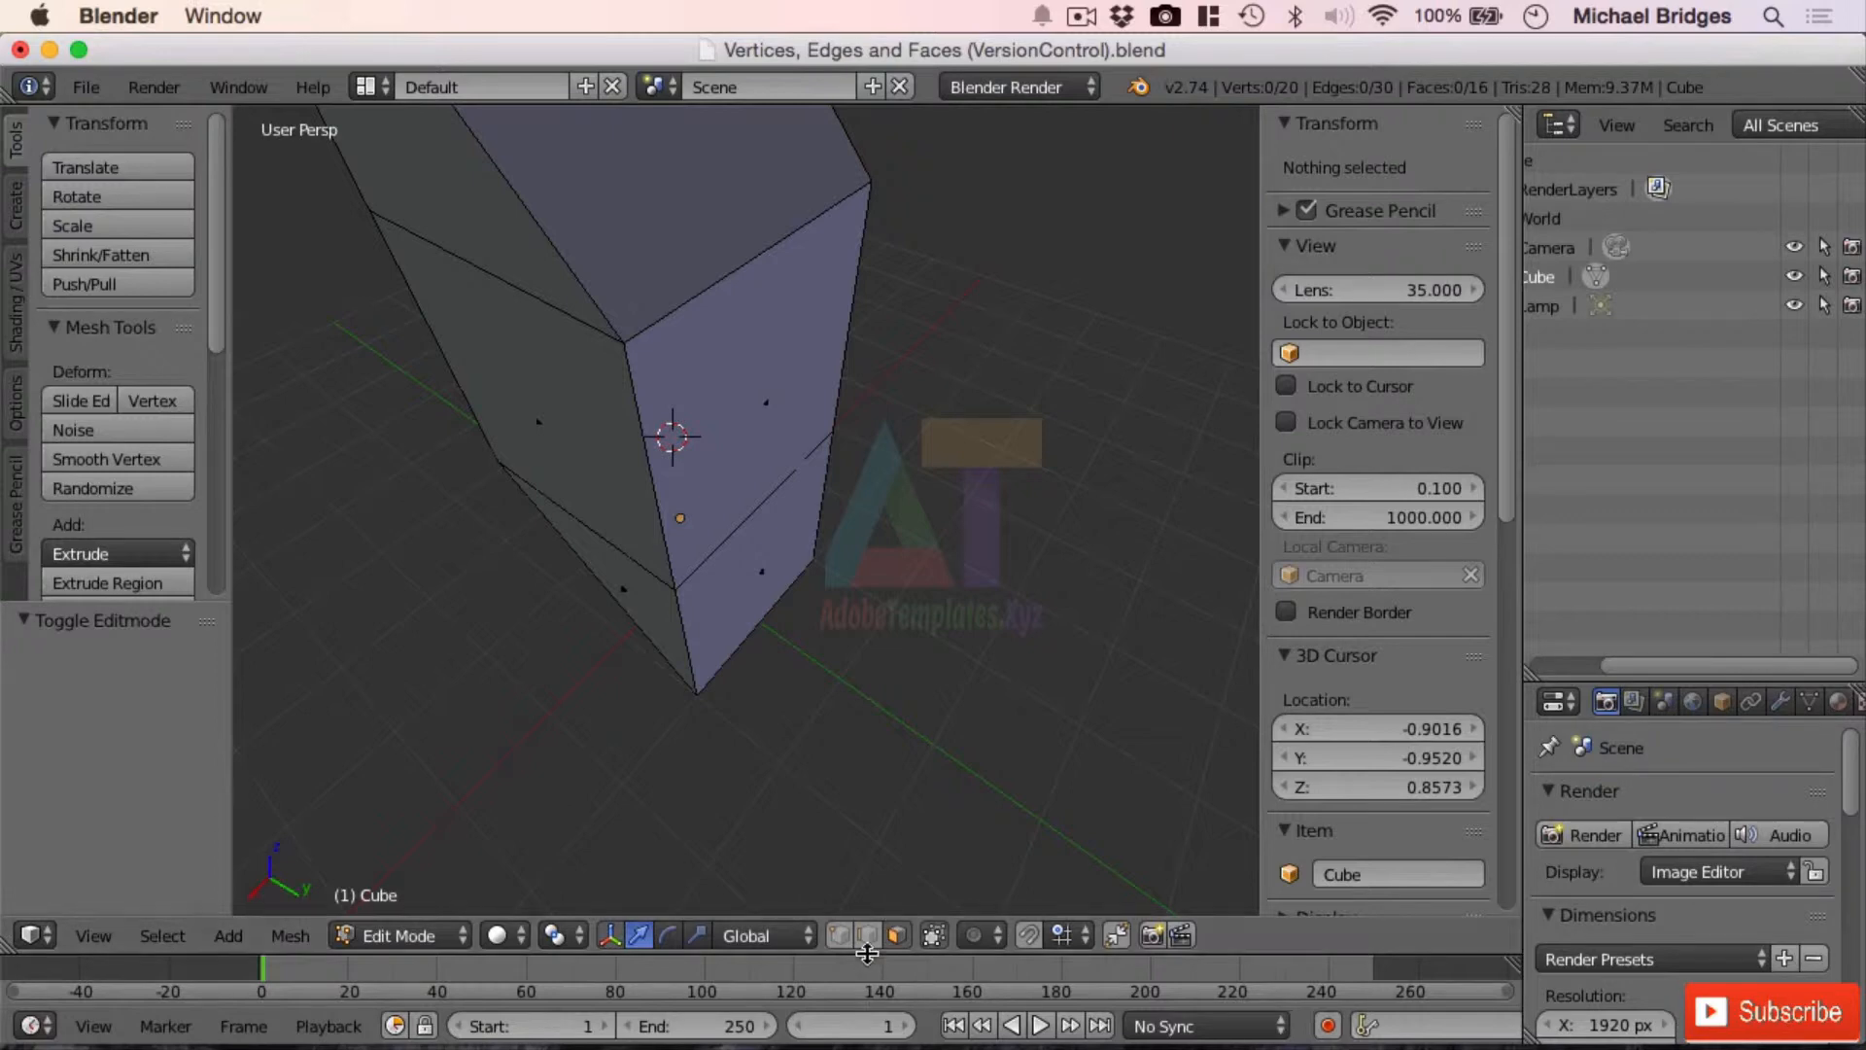
right_click(749, 246)
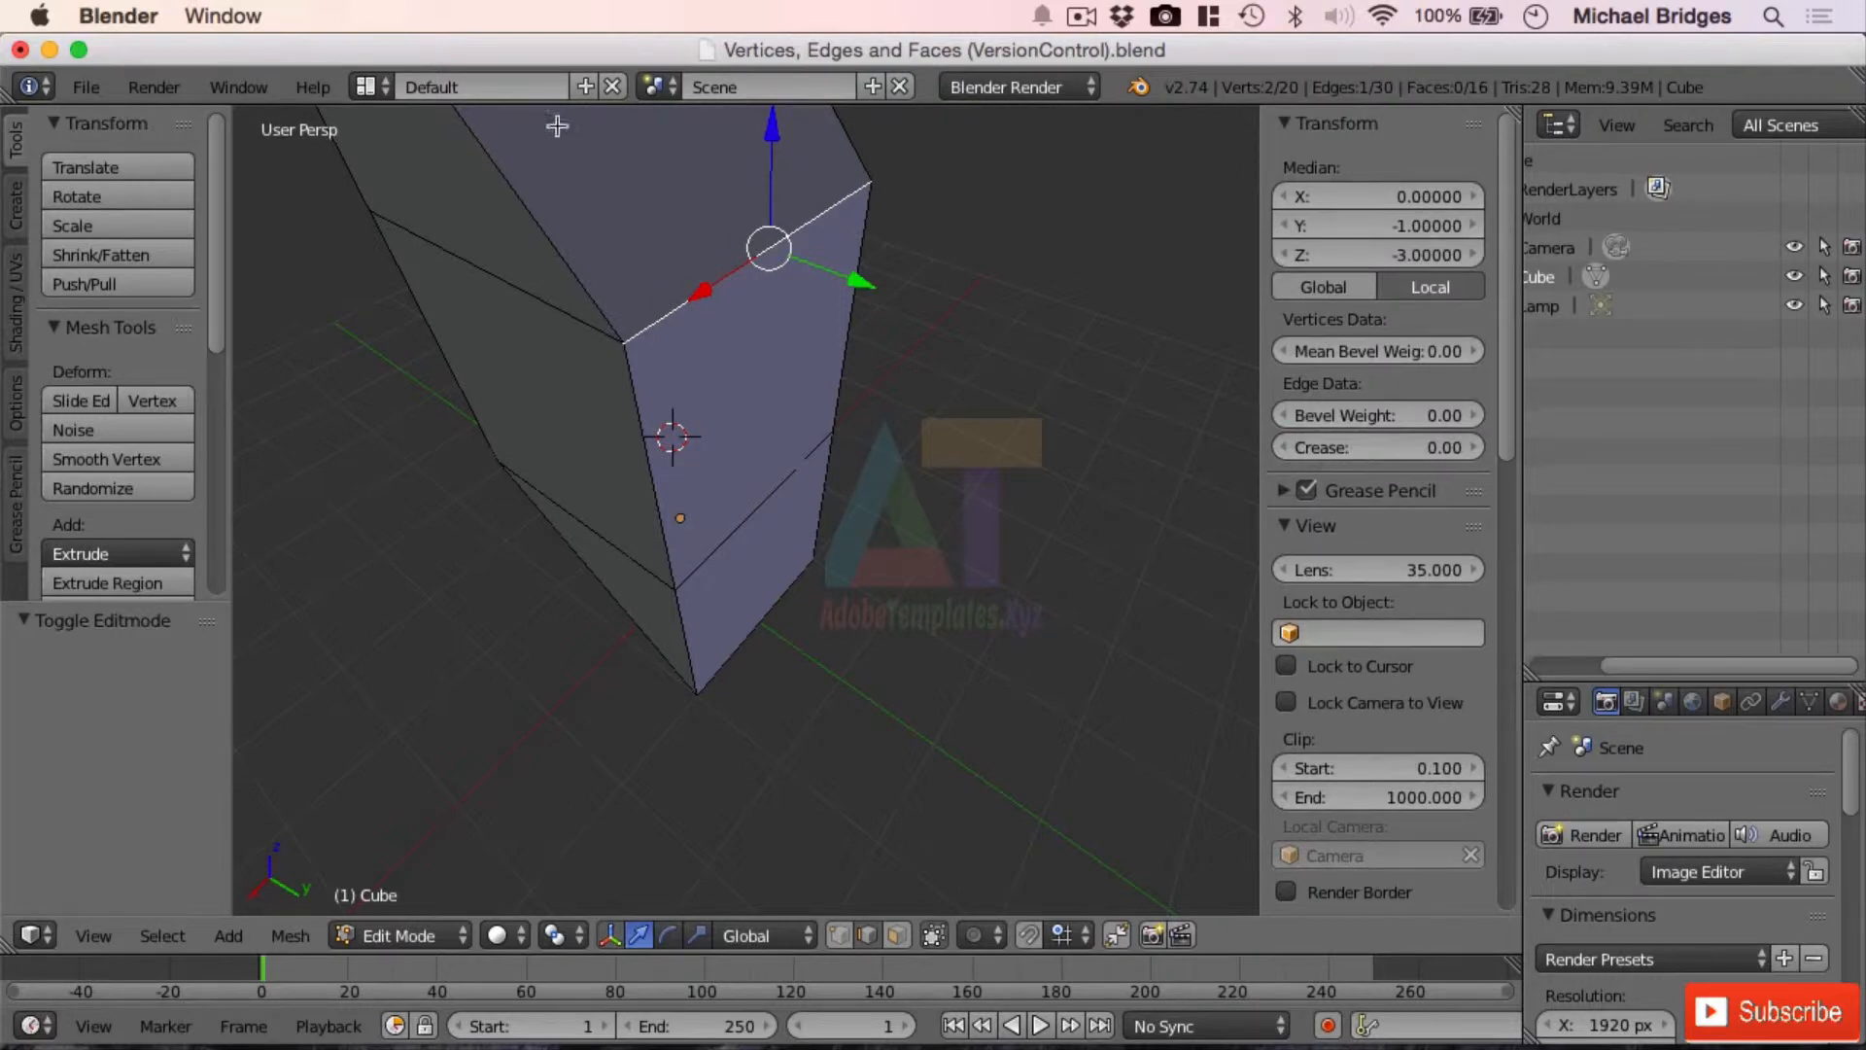
drag(859, 282, 1095, 379)
middle_drag(1037, 611, 1106, 490)
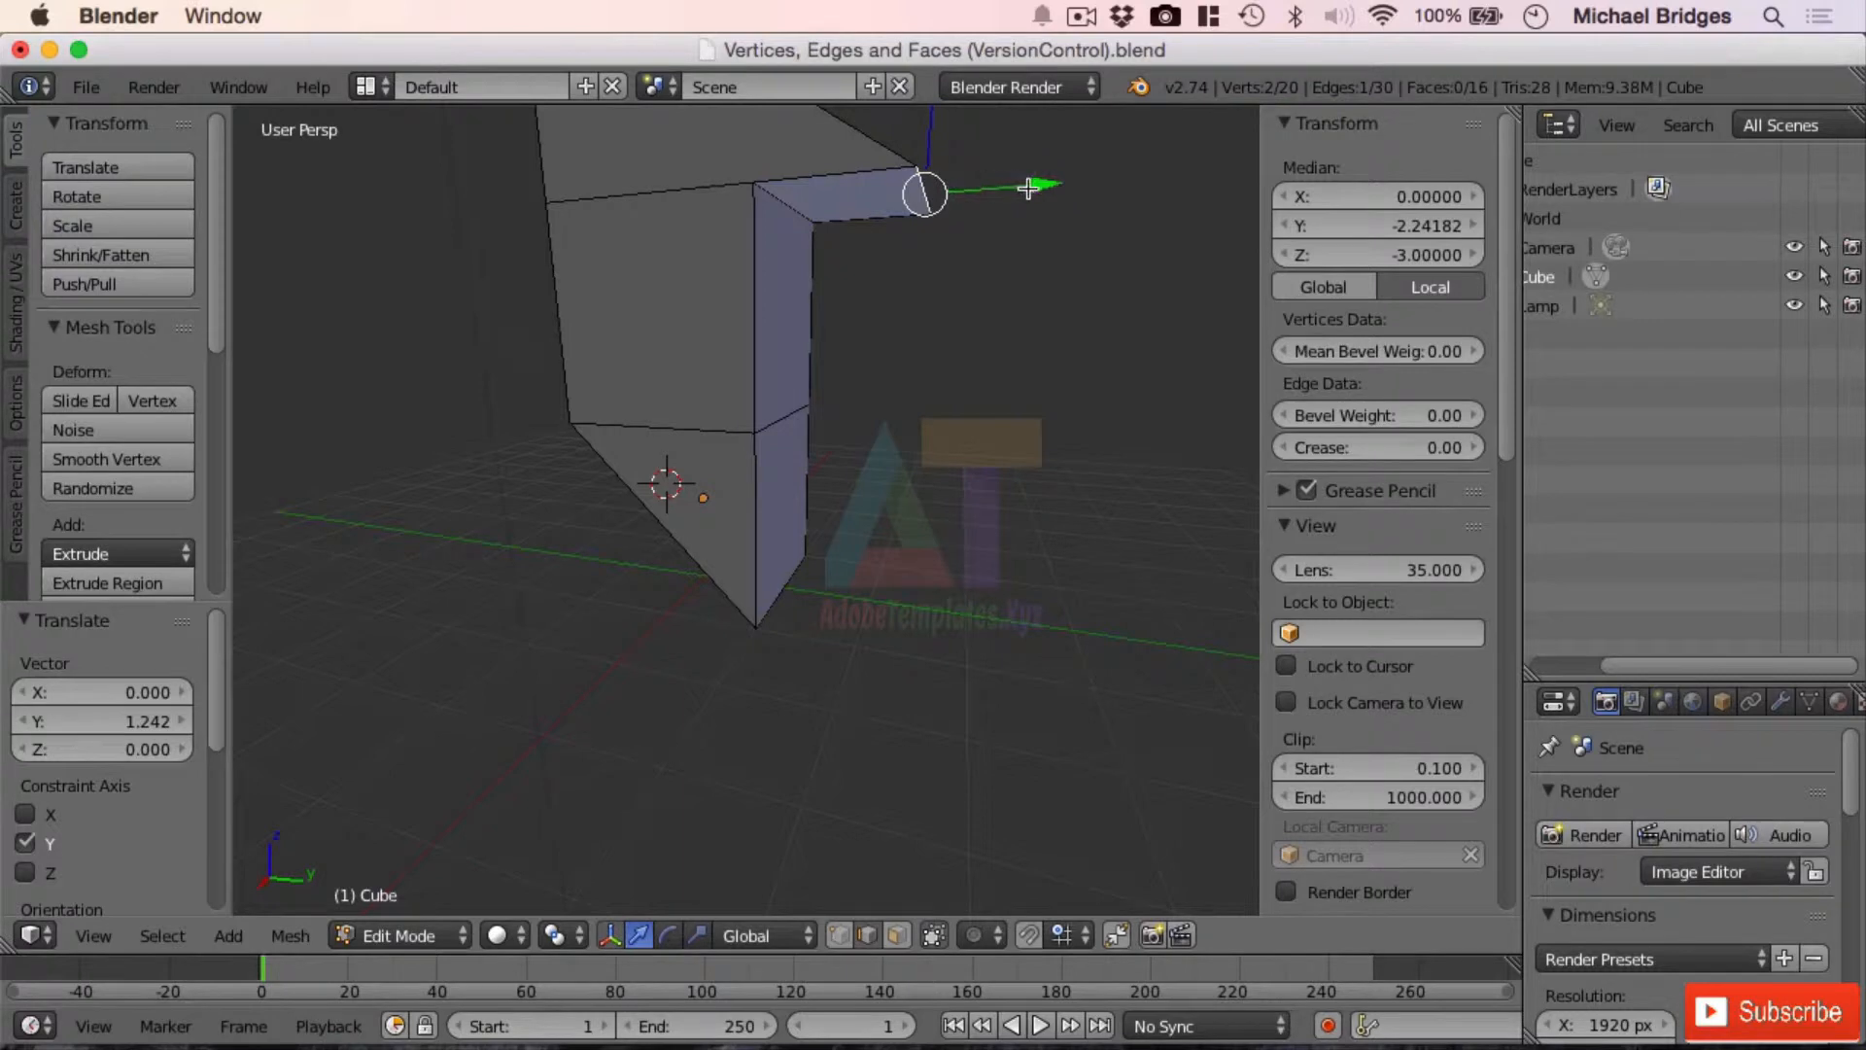
Add the duplicate edge left behind to the selection and merge both with Remove Doubles at a merge distance of 1.850
shift+right_click(791, 207)
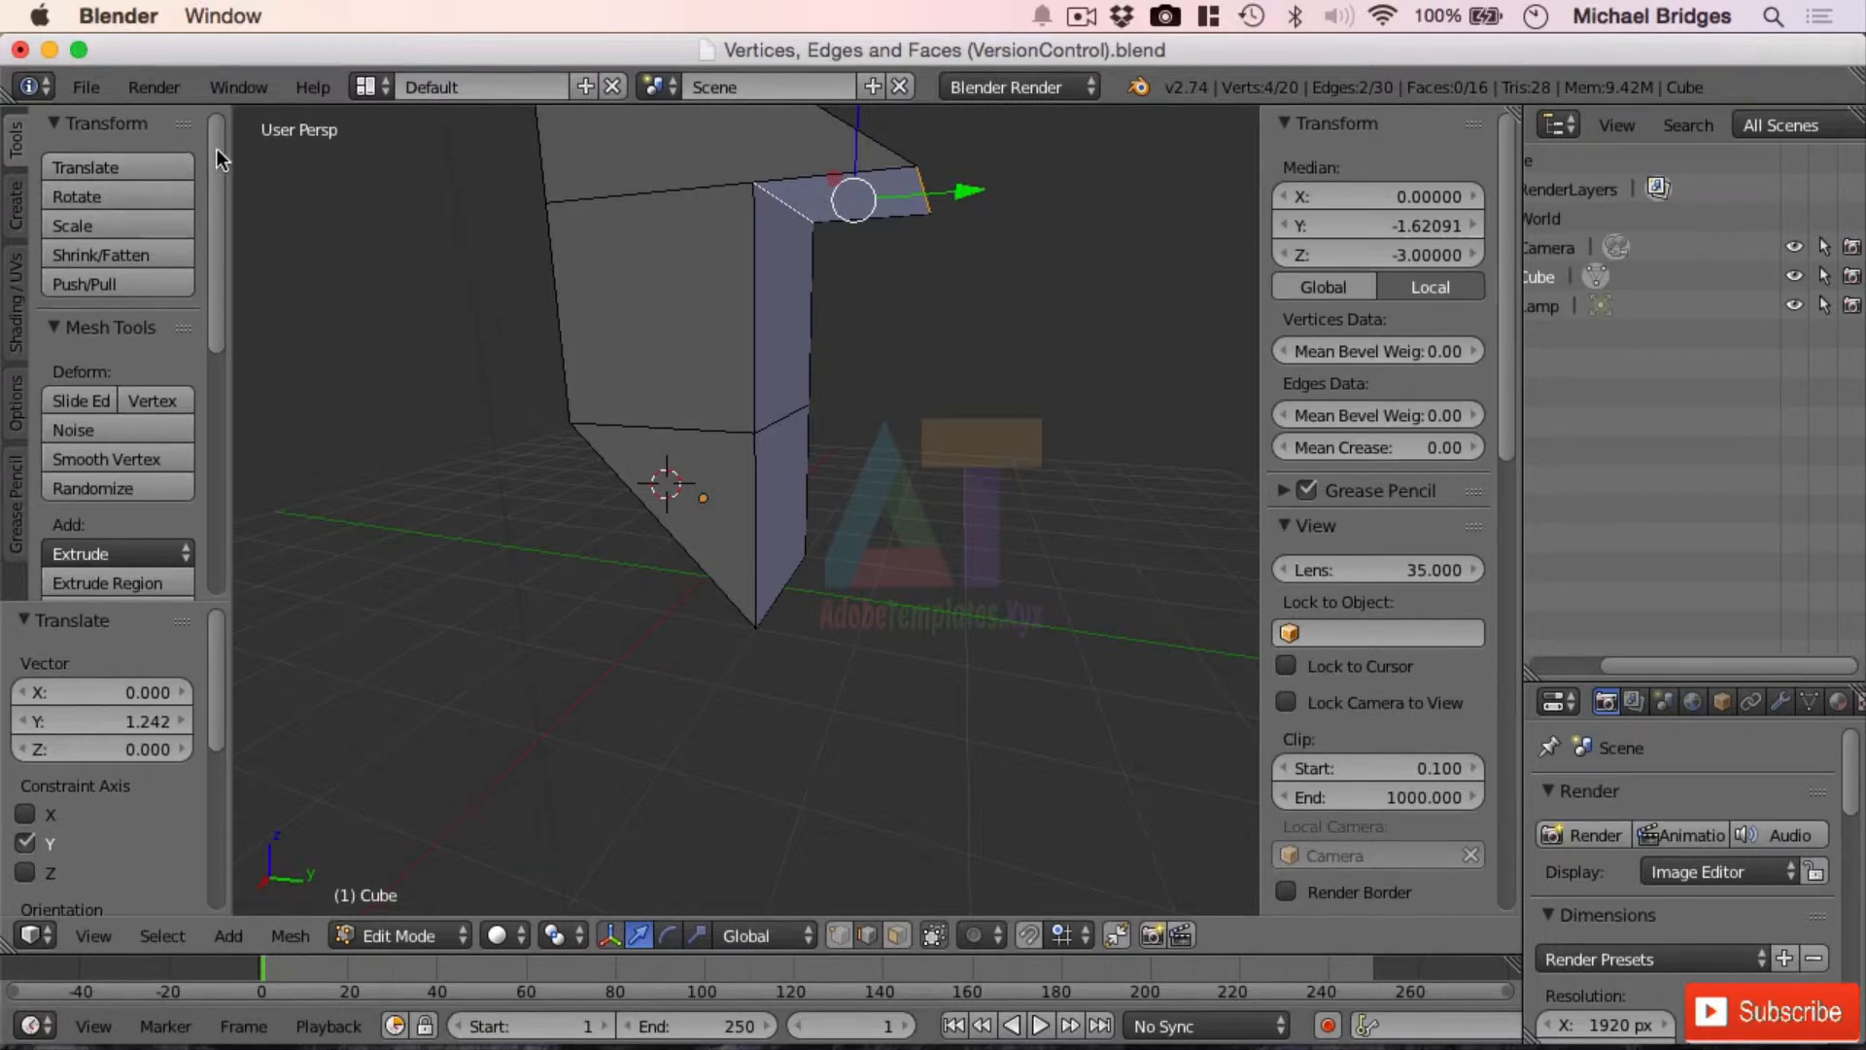
drag(218, 149, 200, 433)
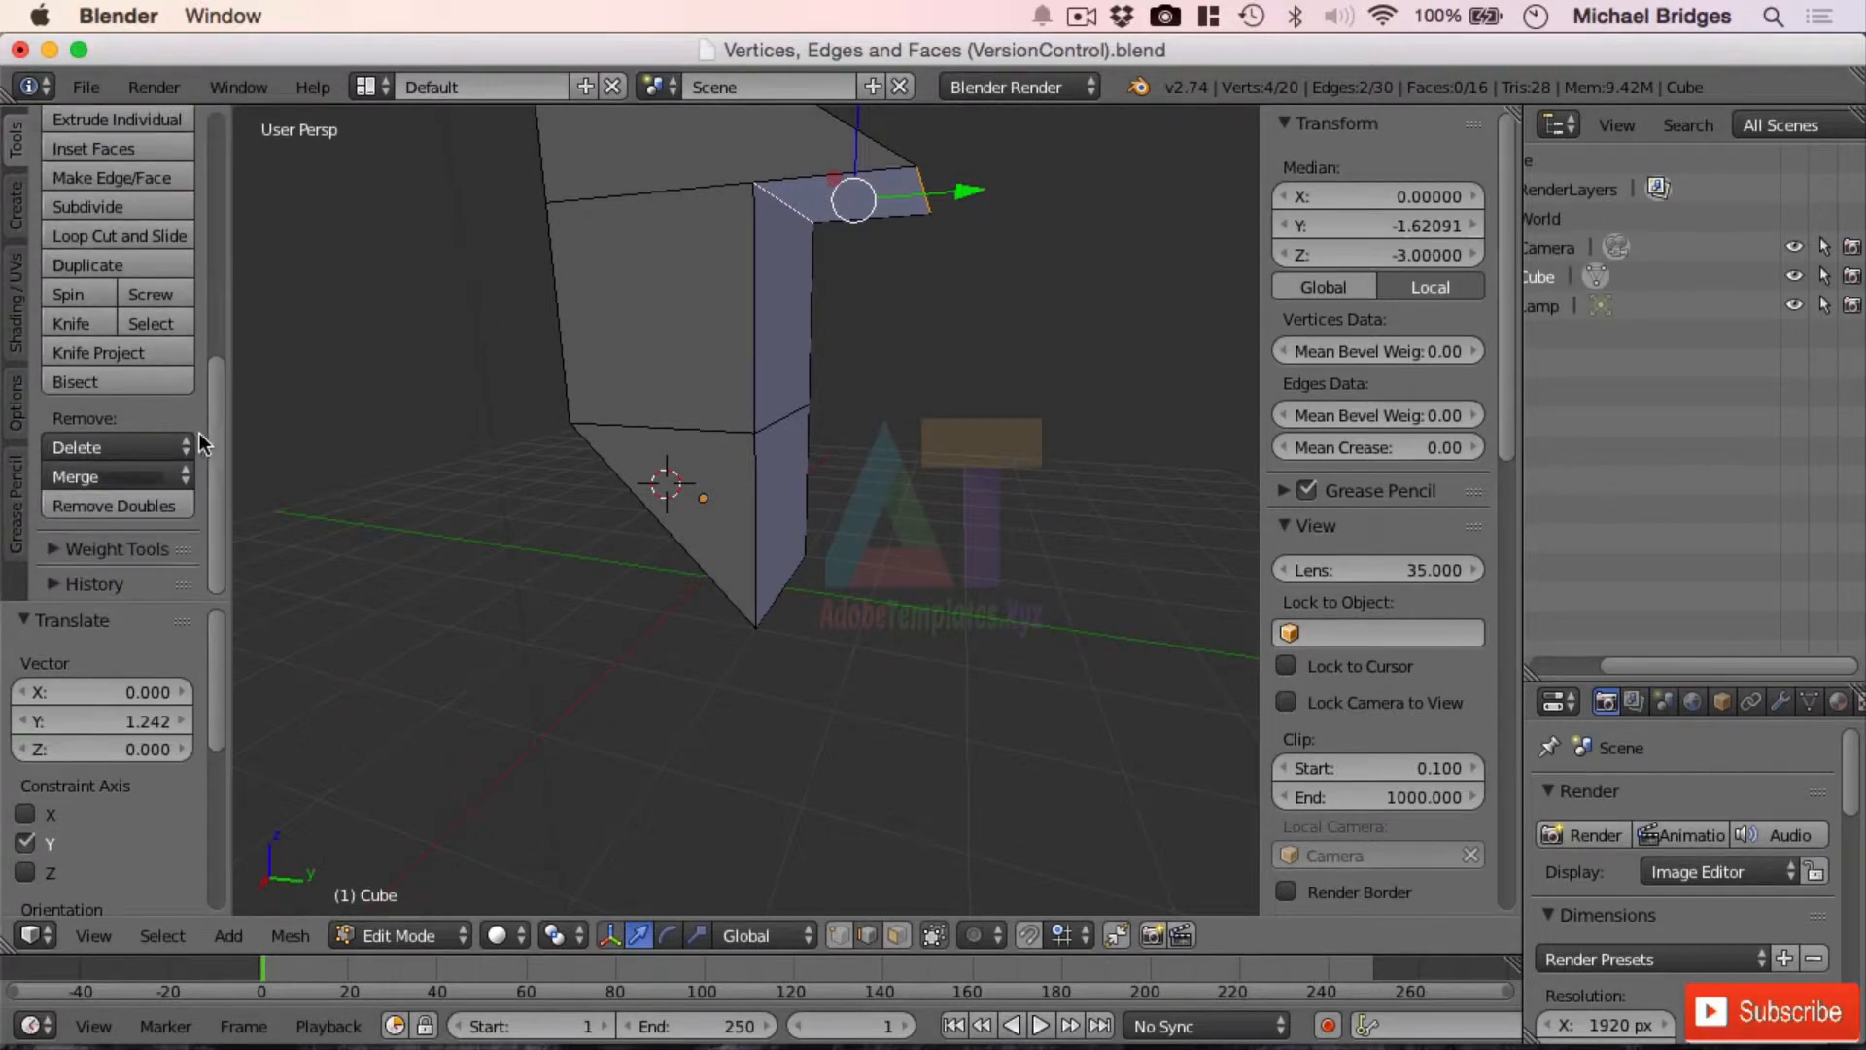
click(103, 507)
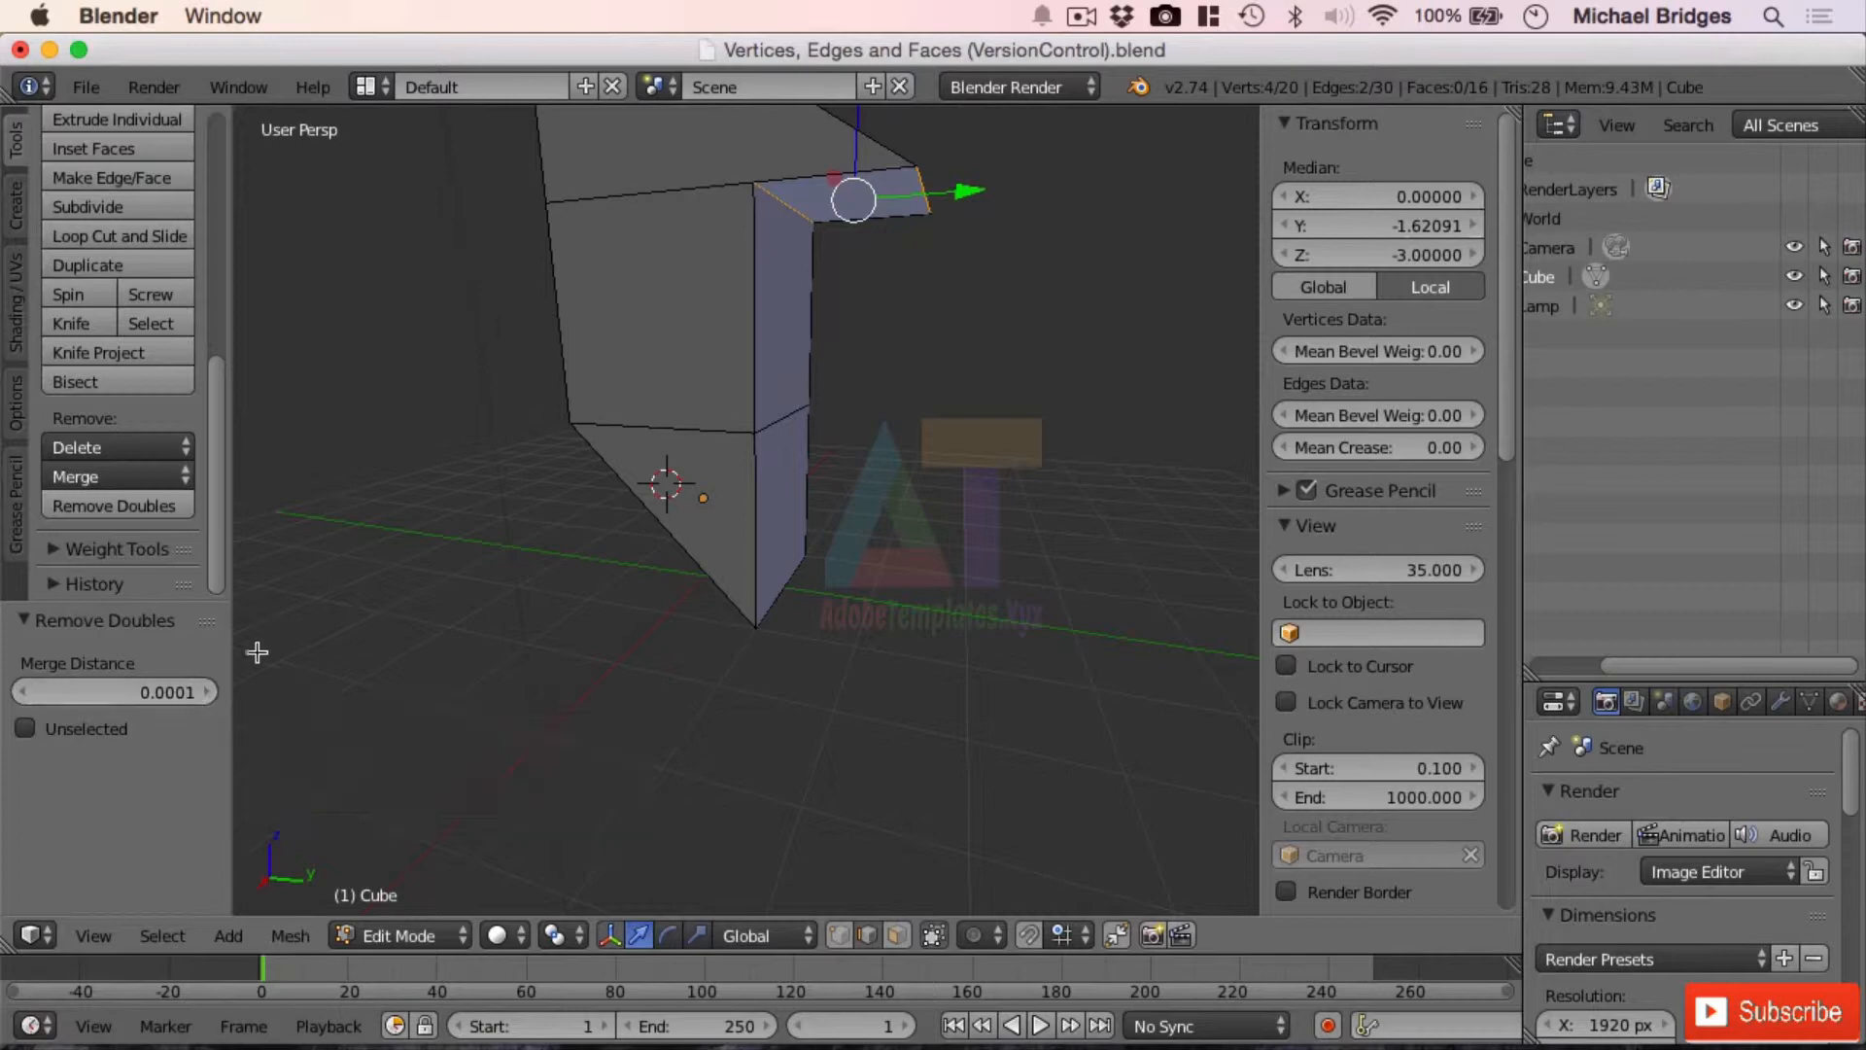
drag(211, 692, 350, 692)
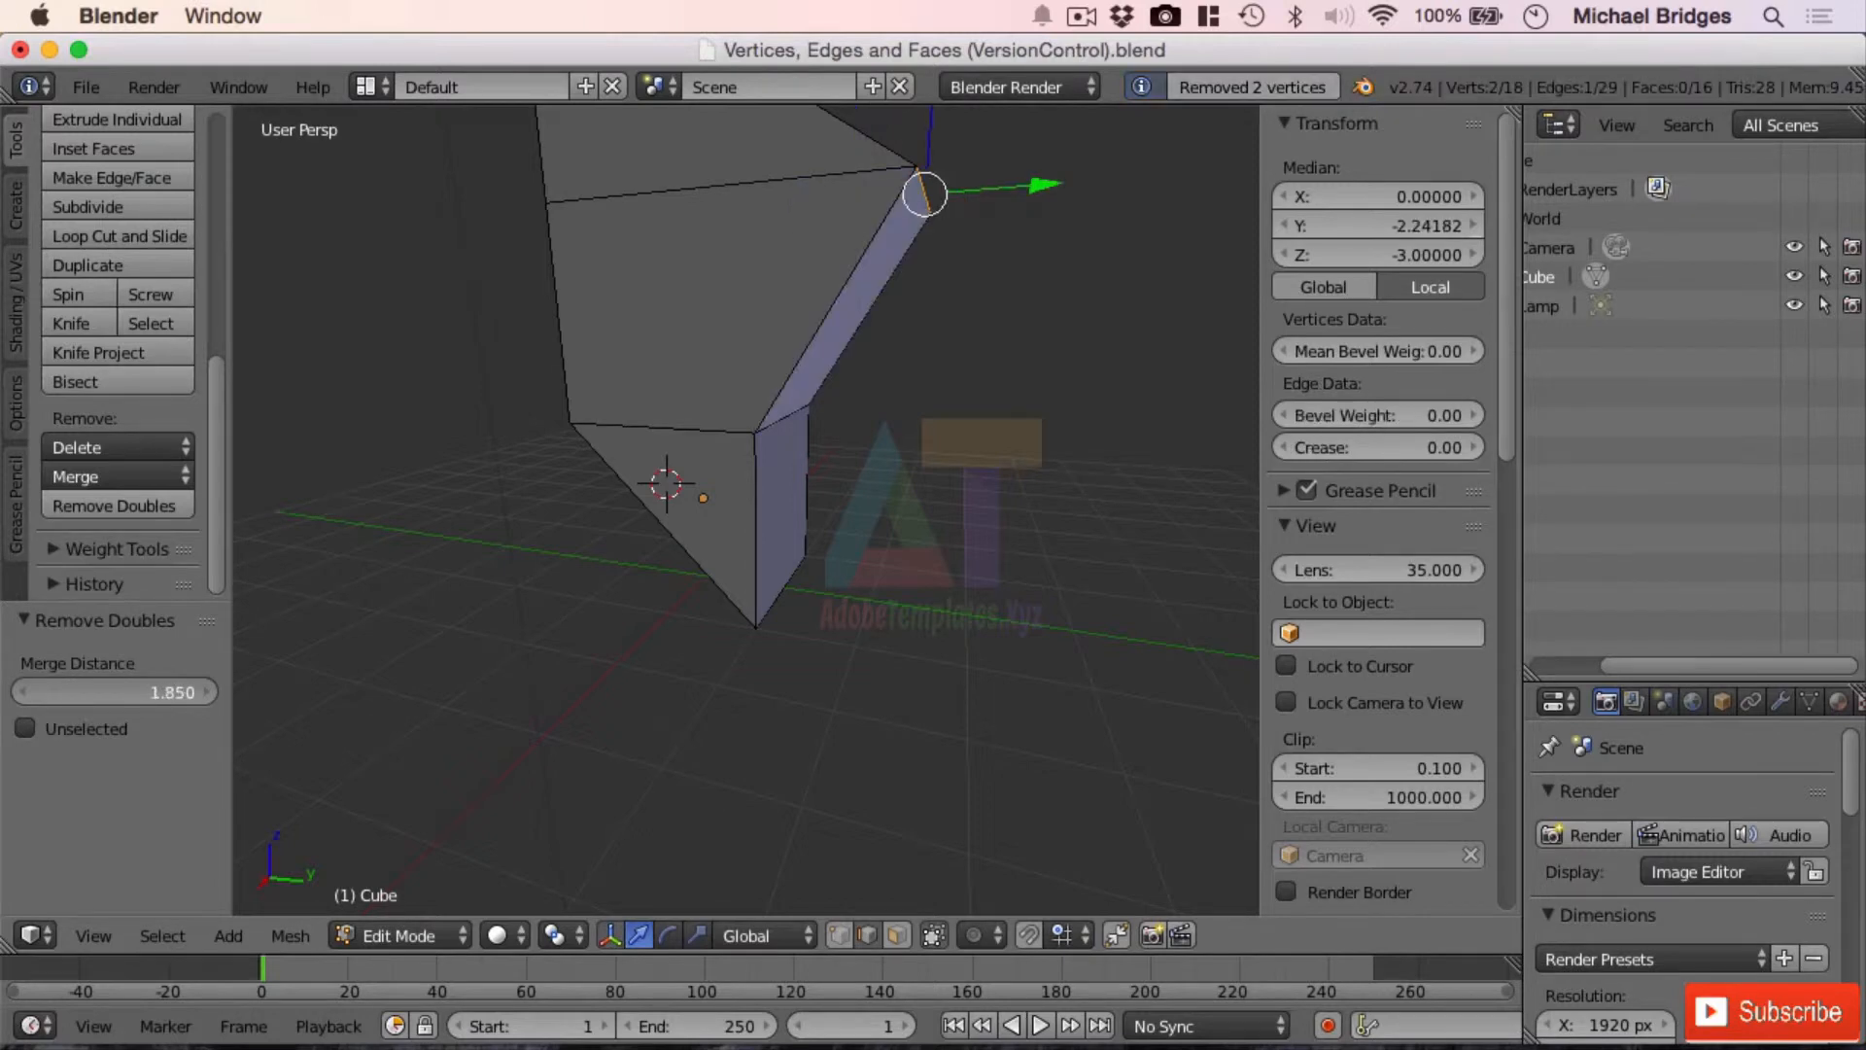
middle_drag(1070, 254, 895, 242)
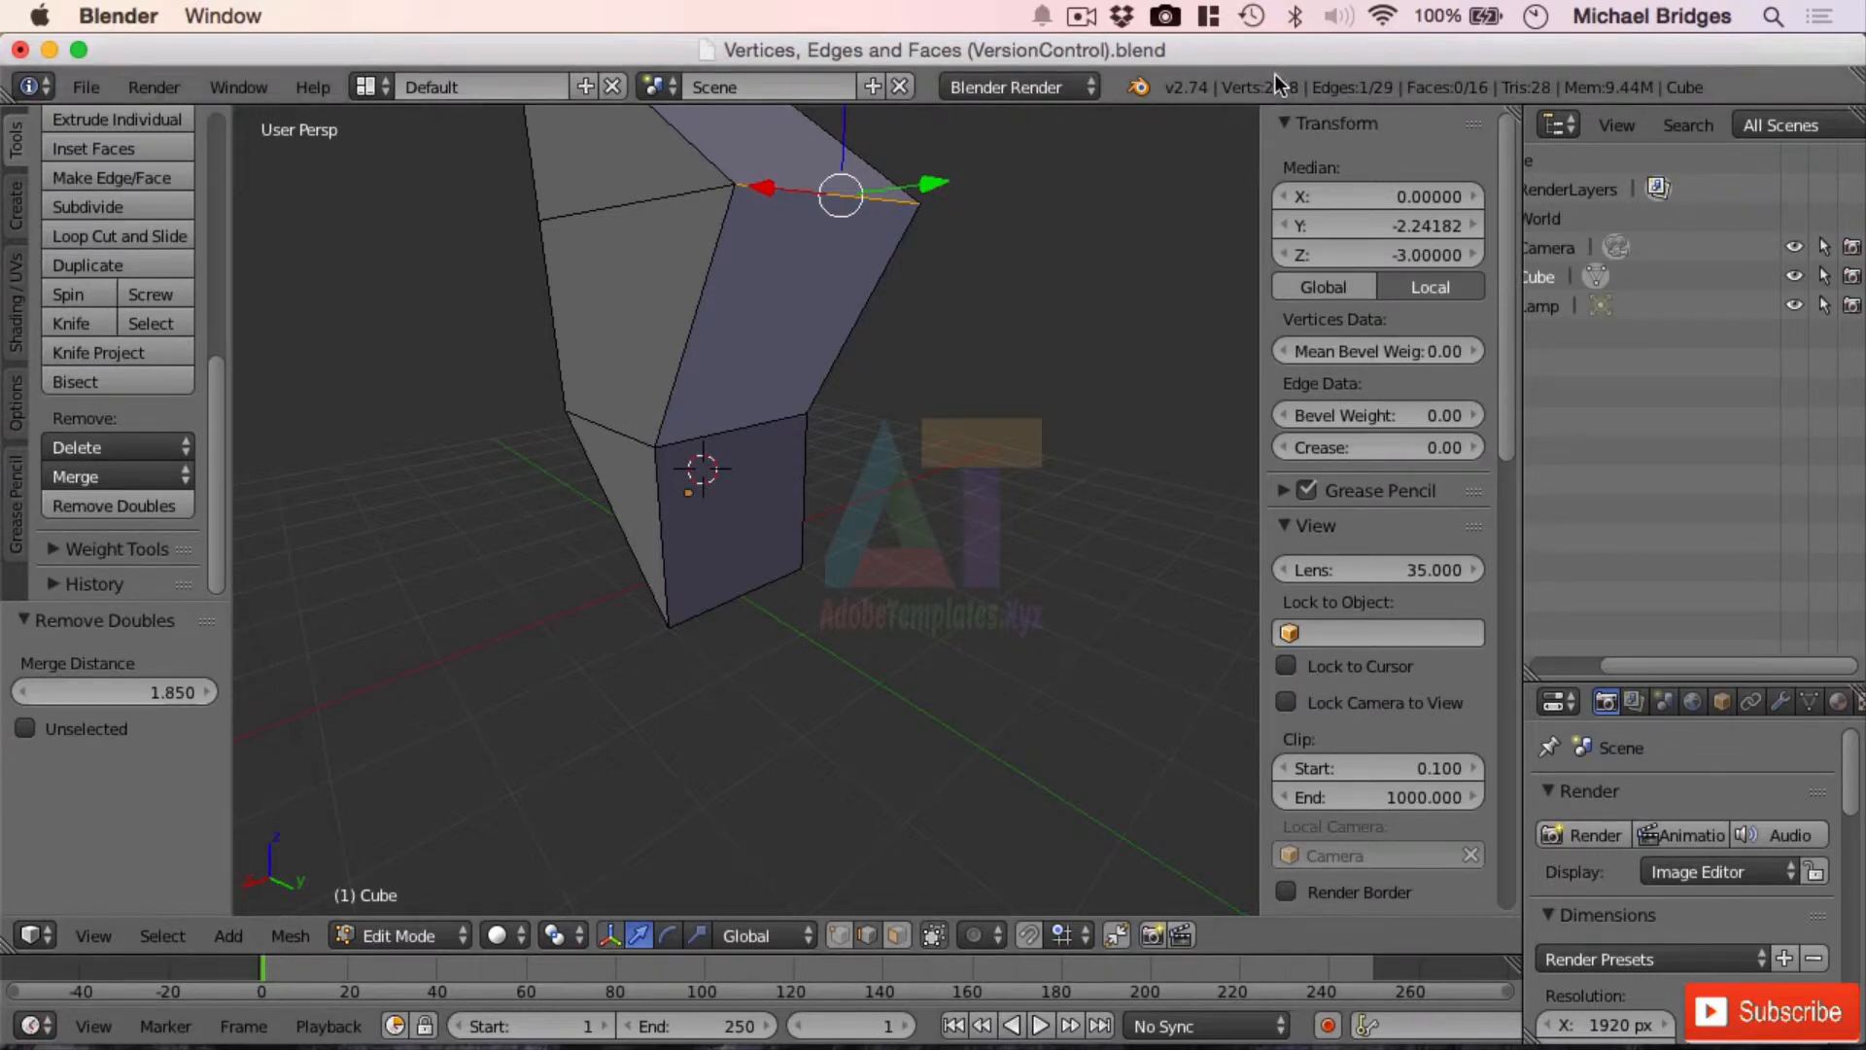
In vertex select mode with wireframe shading, select both overlapping vertices at the near middle corner and merge them with Remove Doubles
click(839, 935)
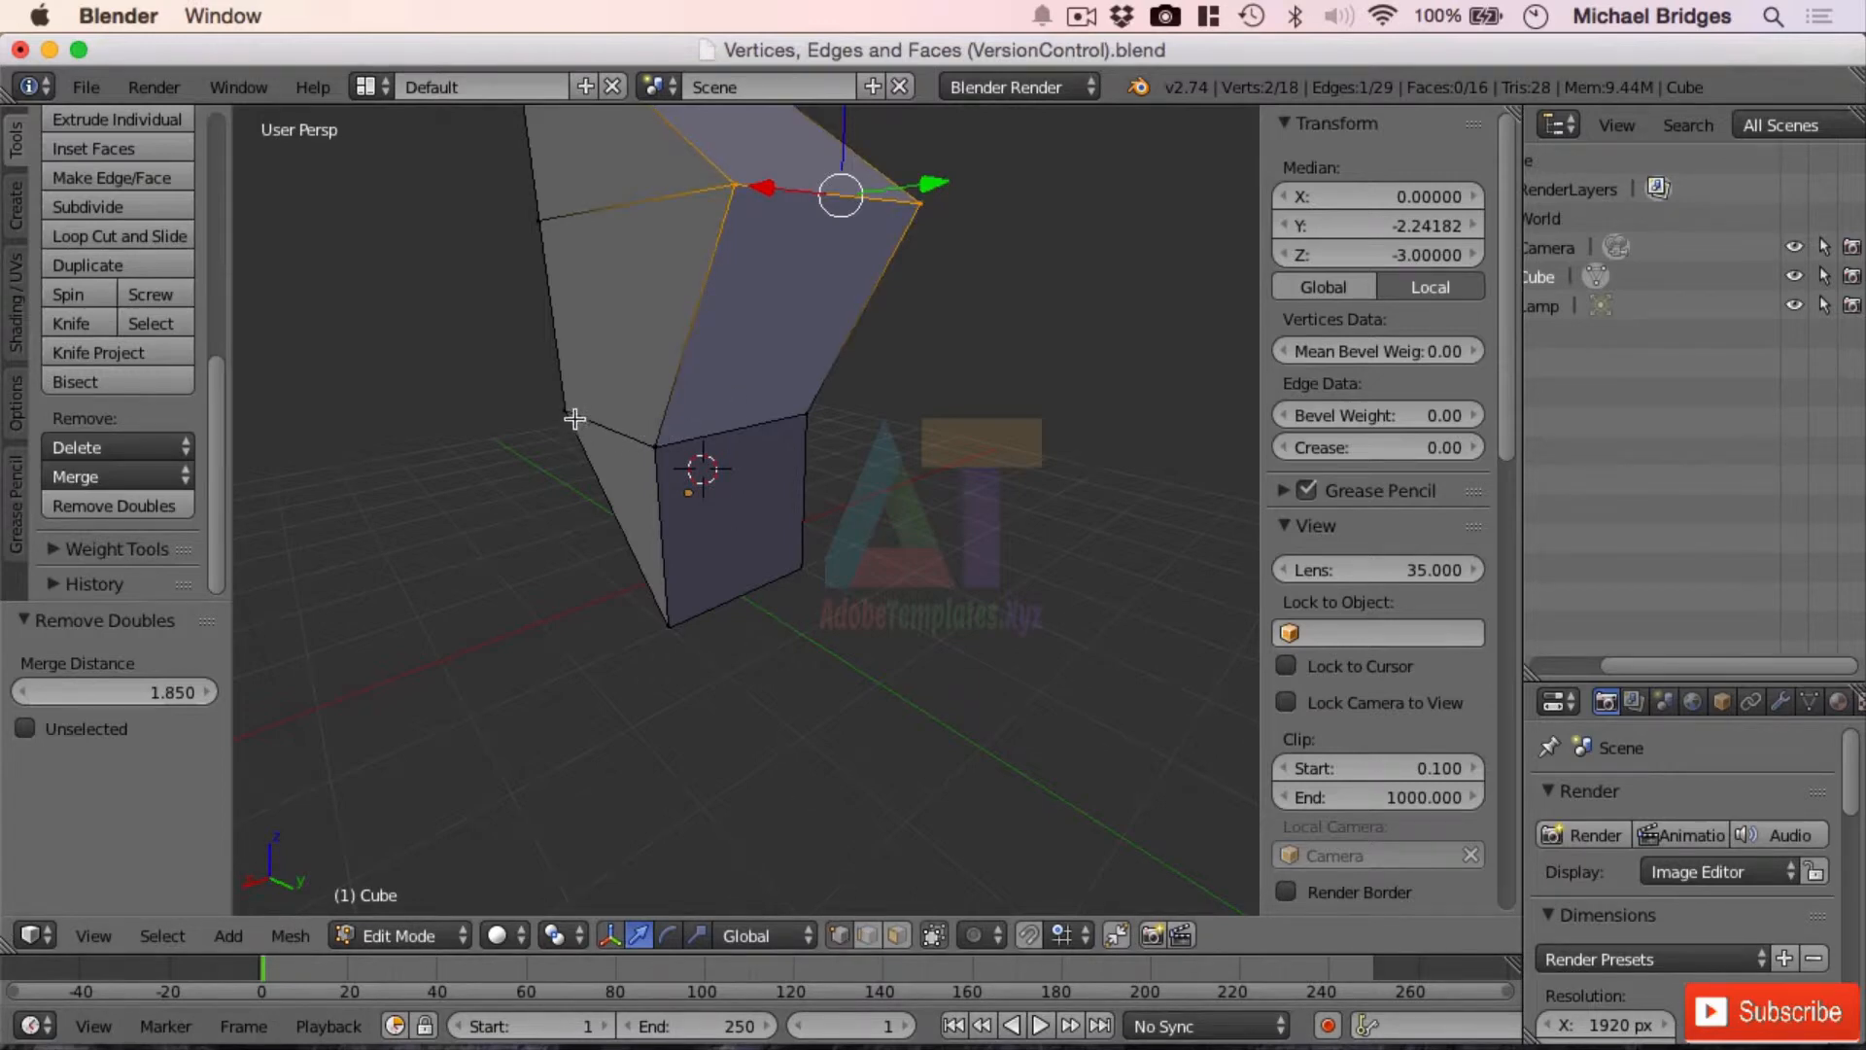
right_click(658, 446)
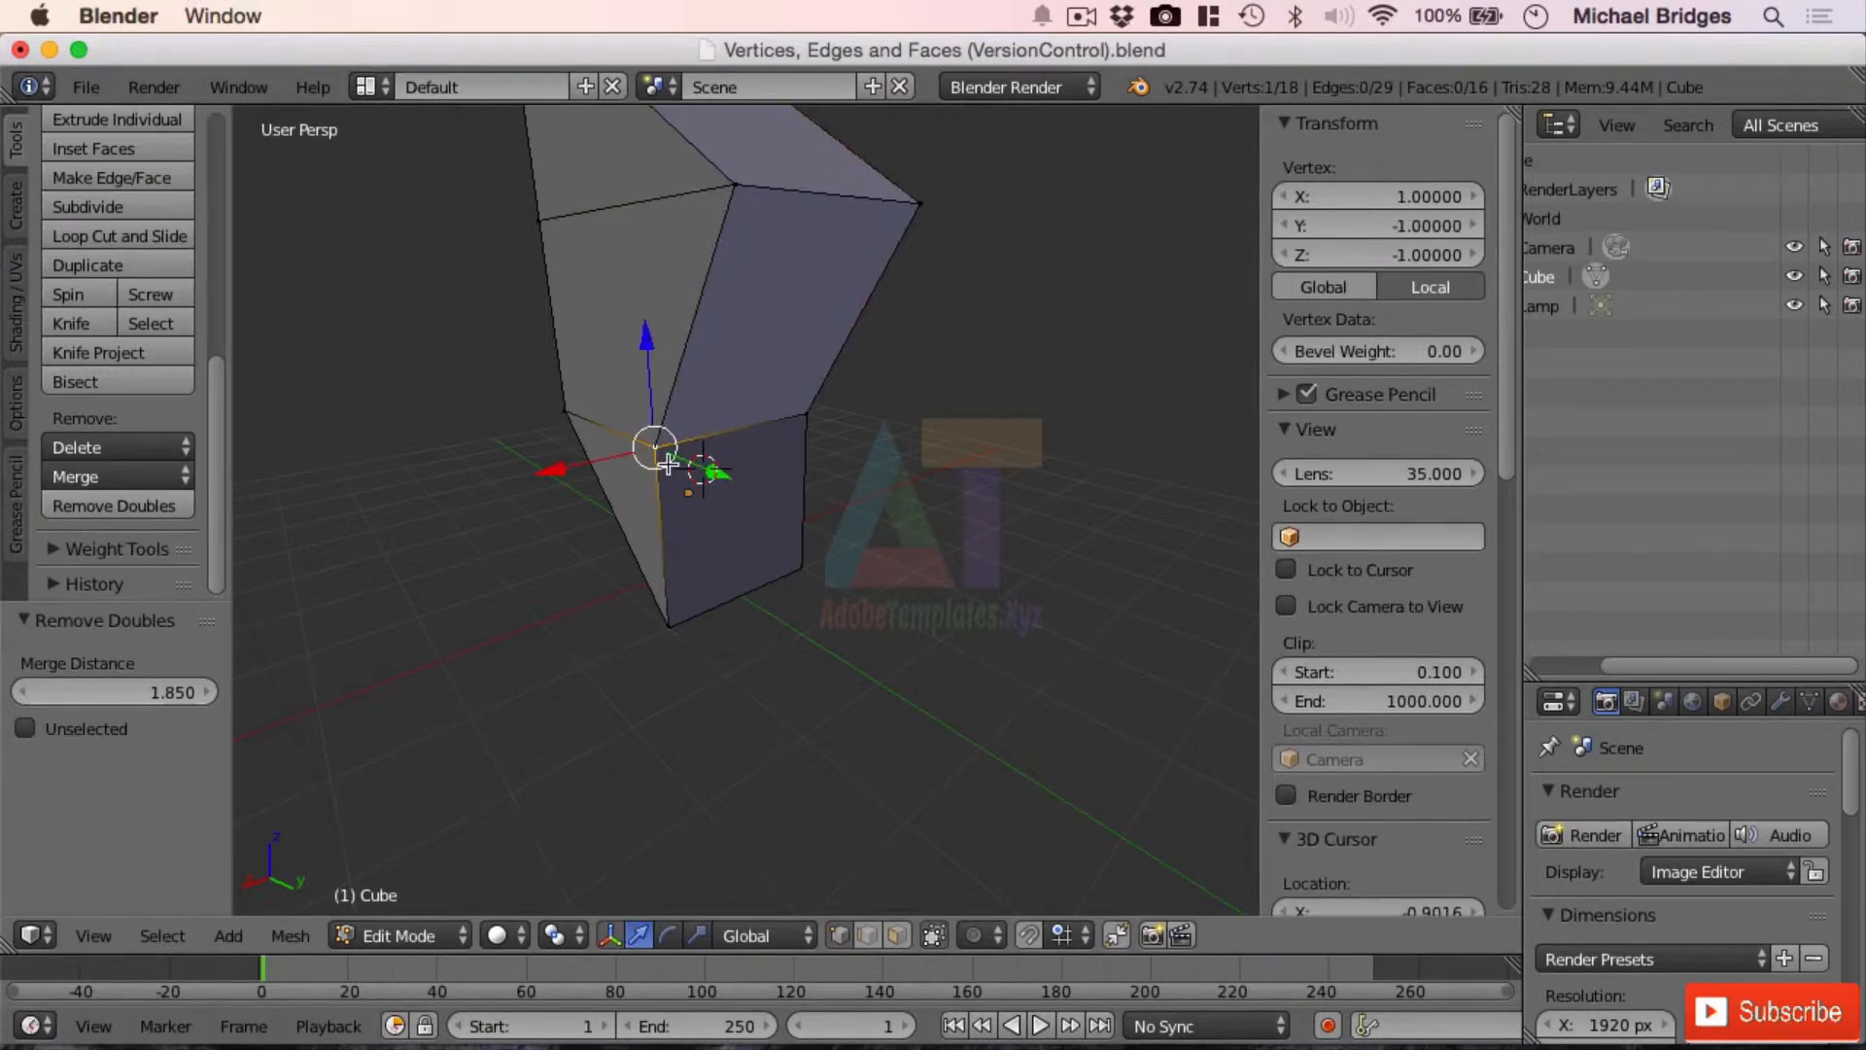
key(z)
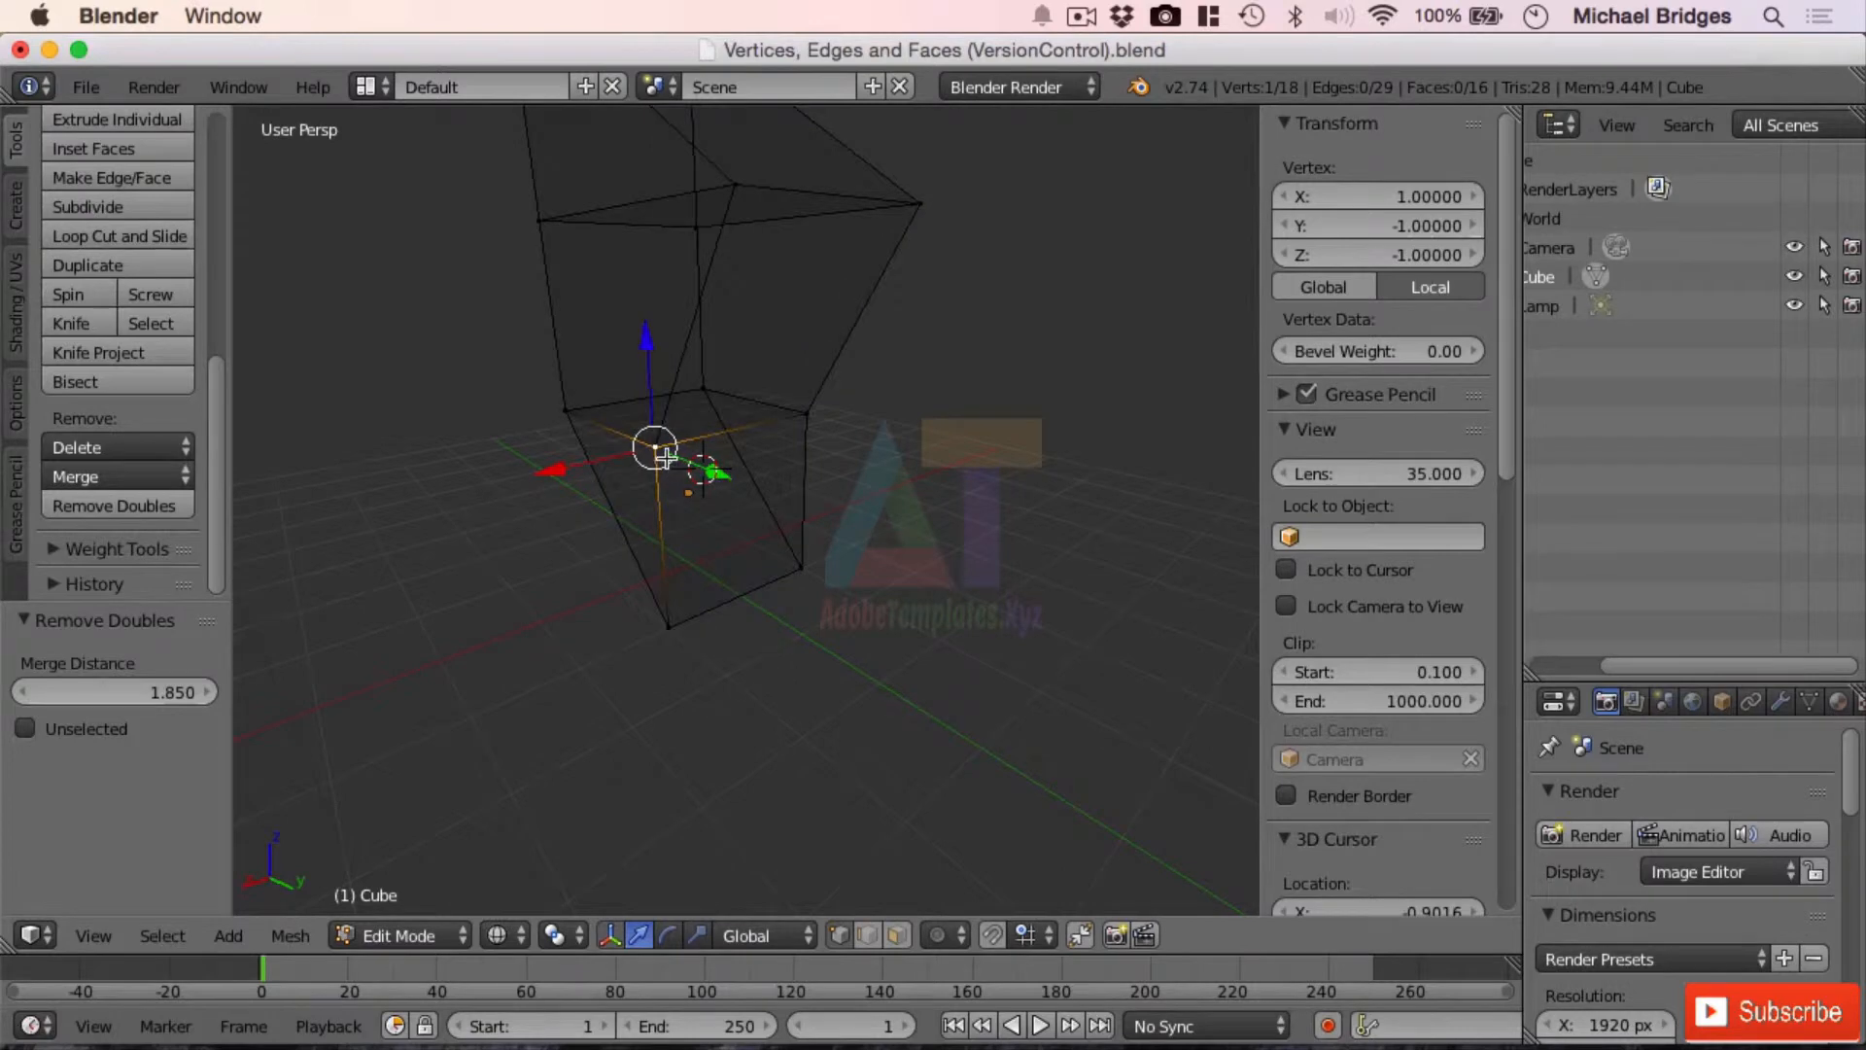
shift+right_click(657, 448)
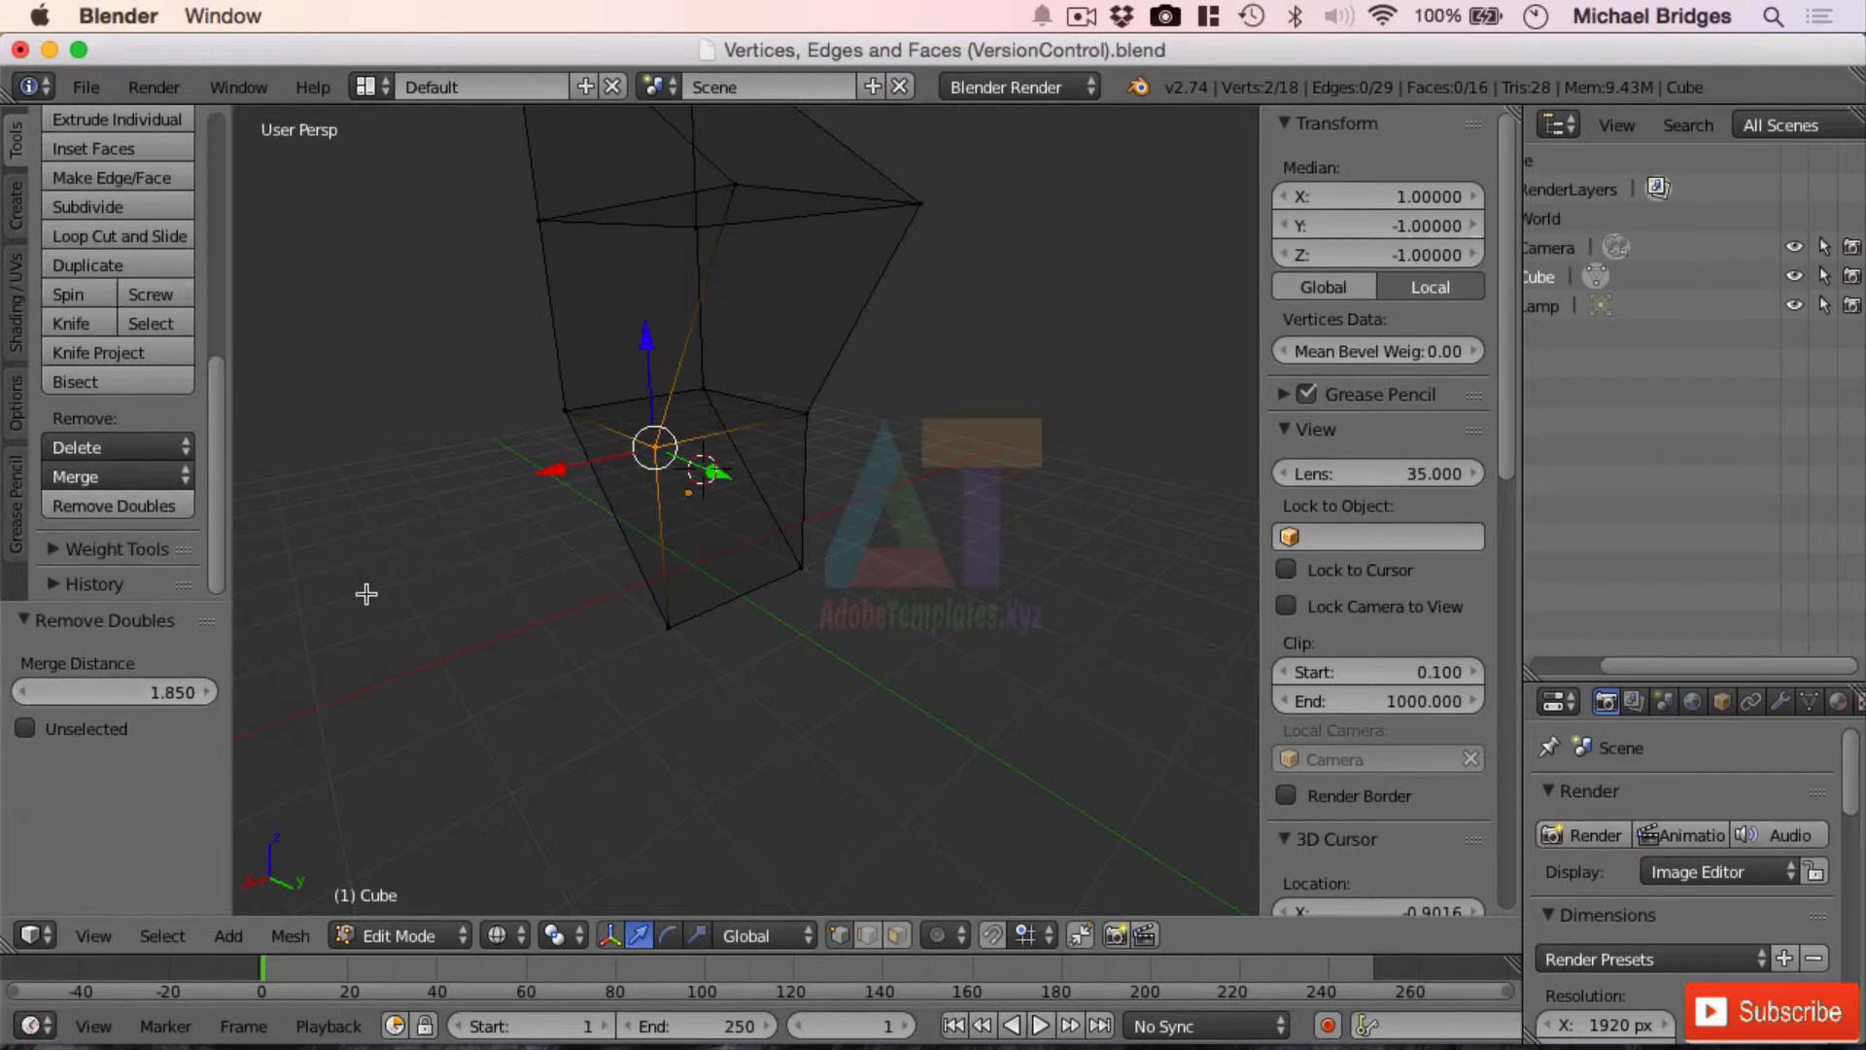
click(147, 504)
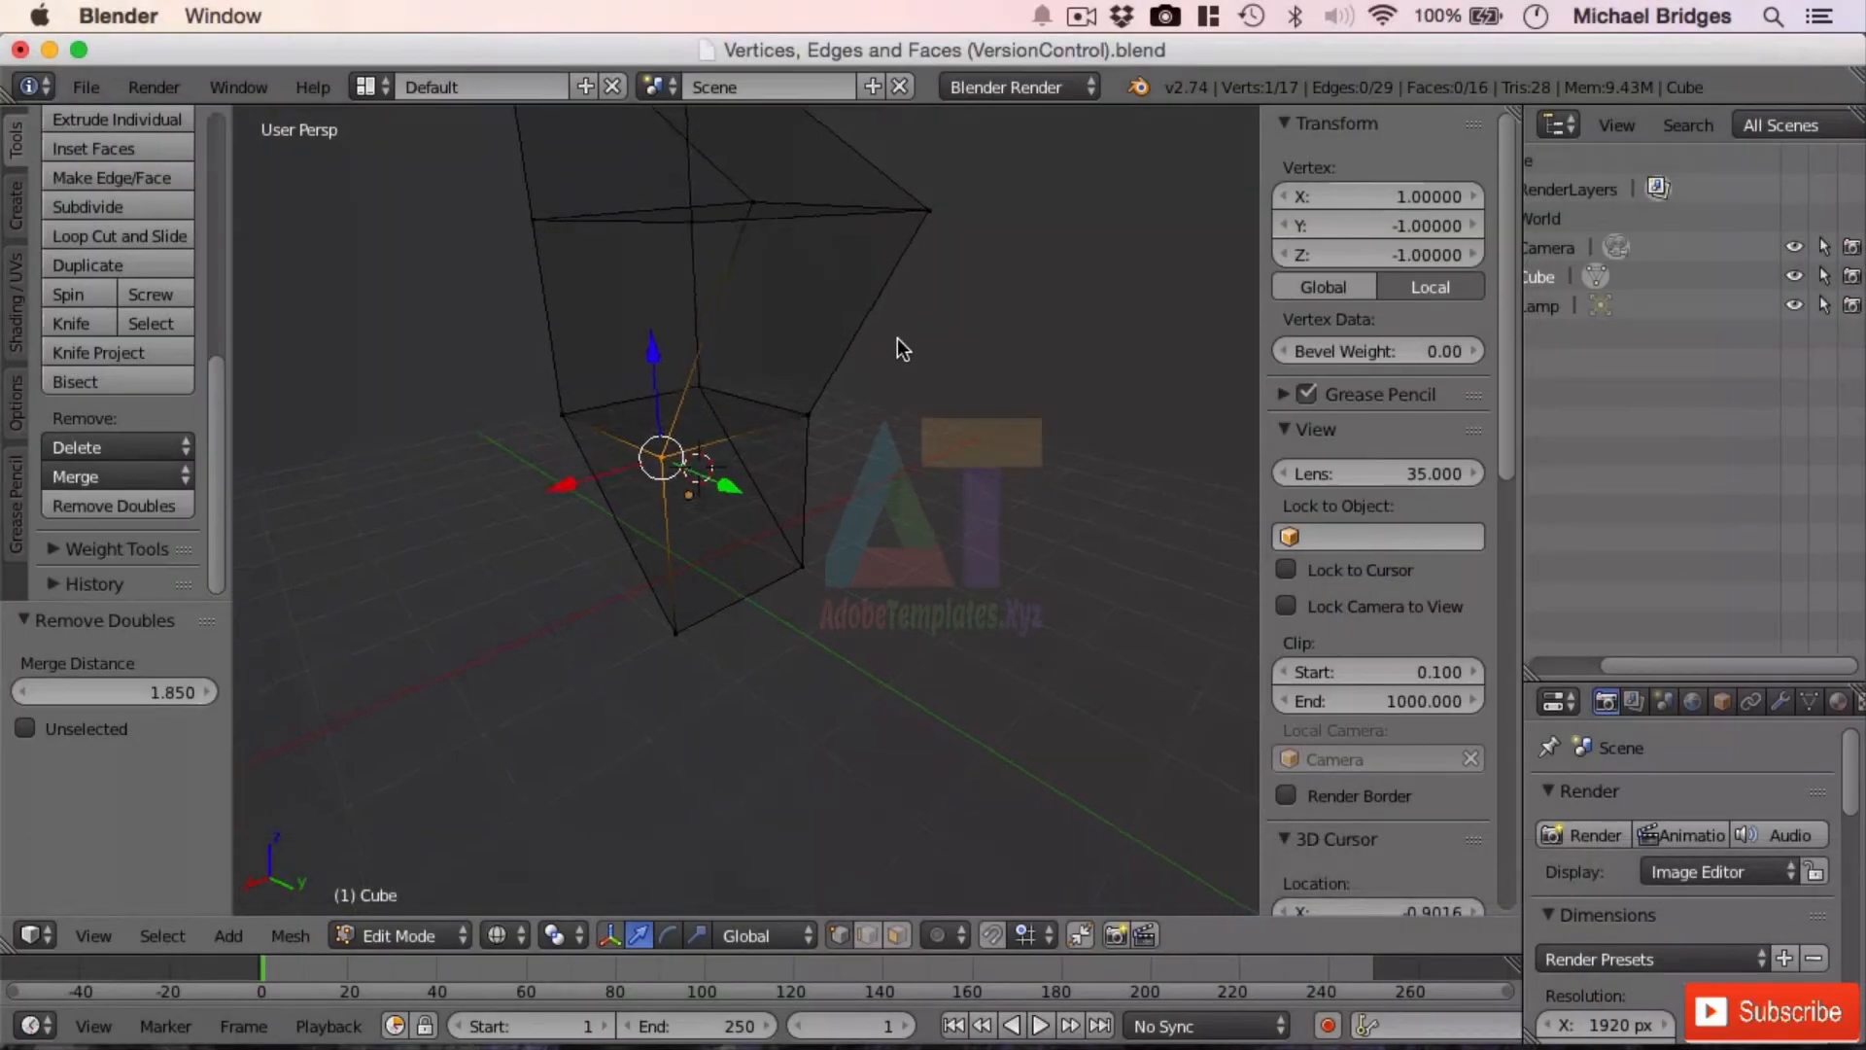
middle_drag(896, 336, 966, 463)
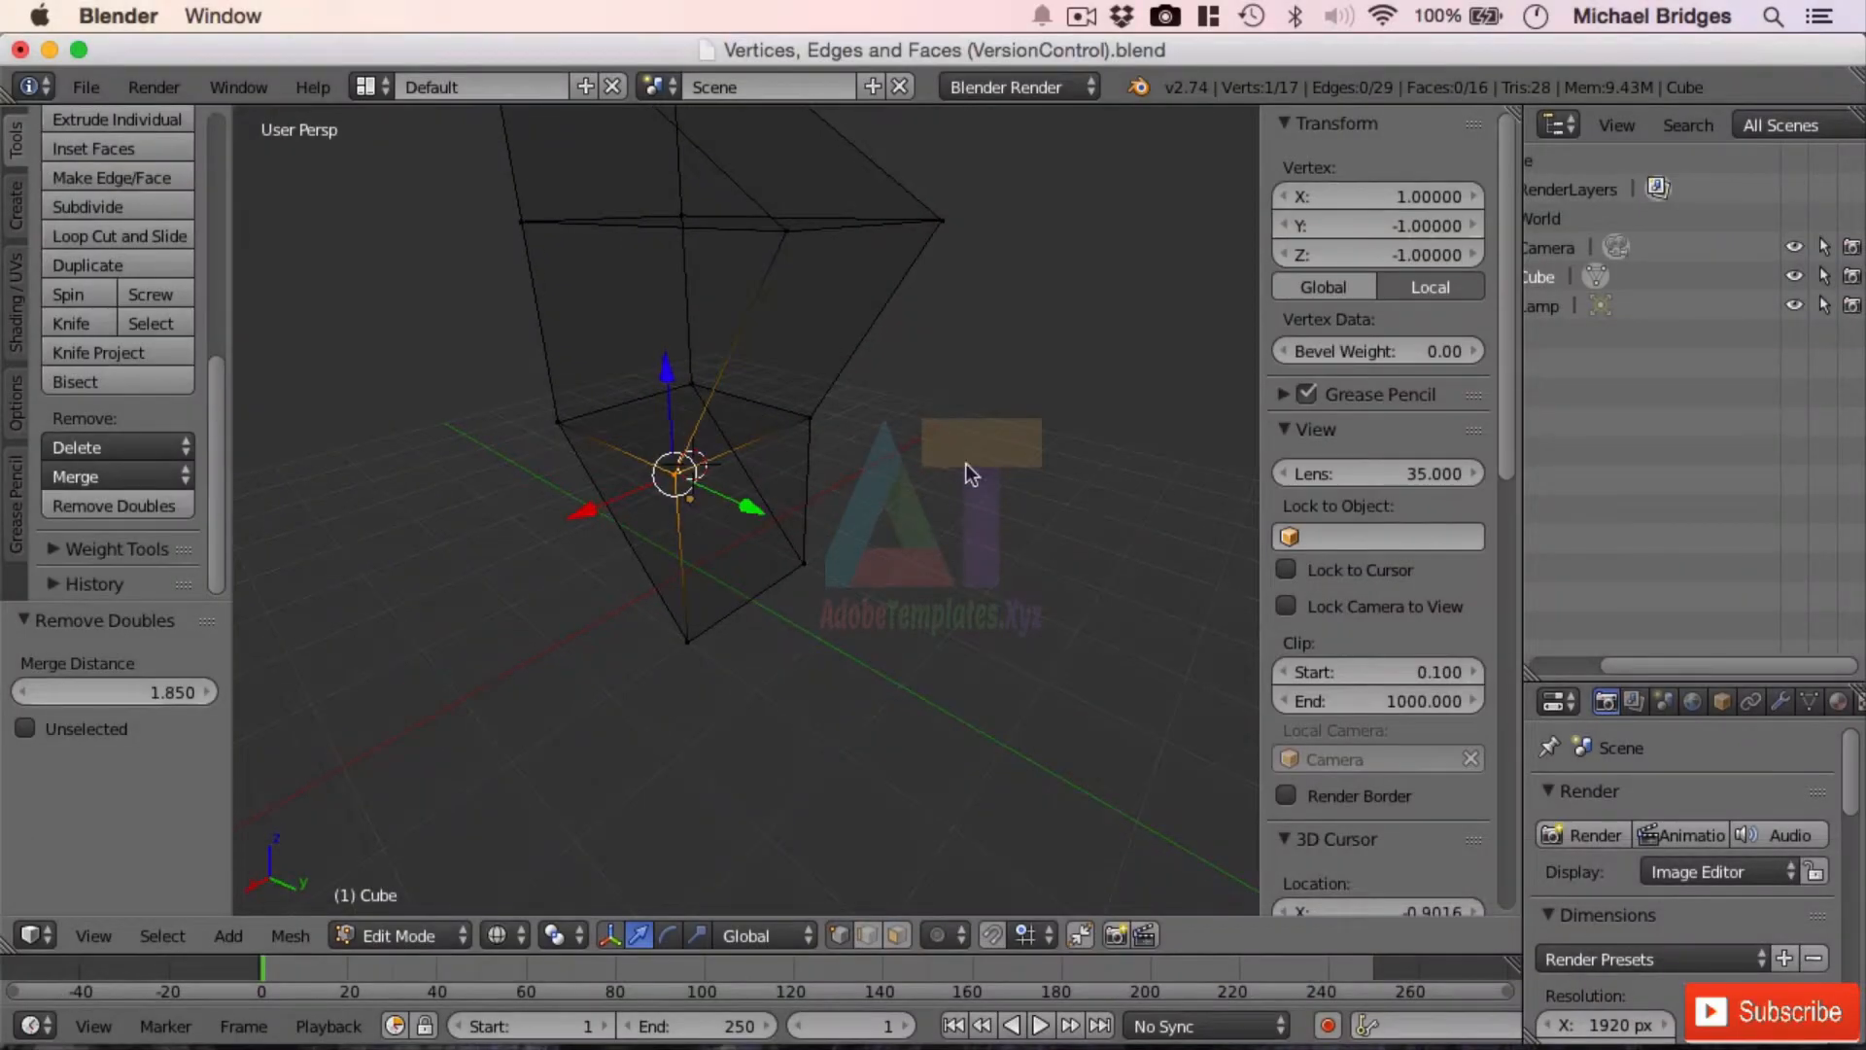
scroll(968, 470, down, 2)
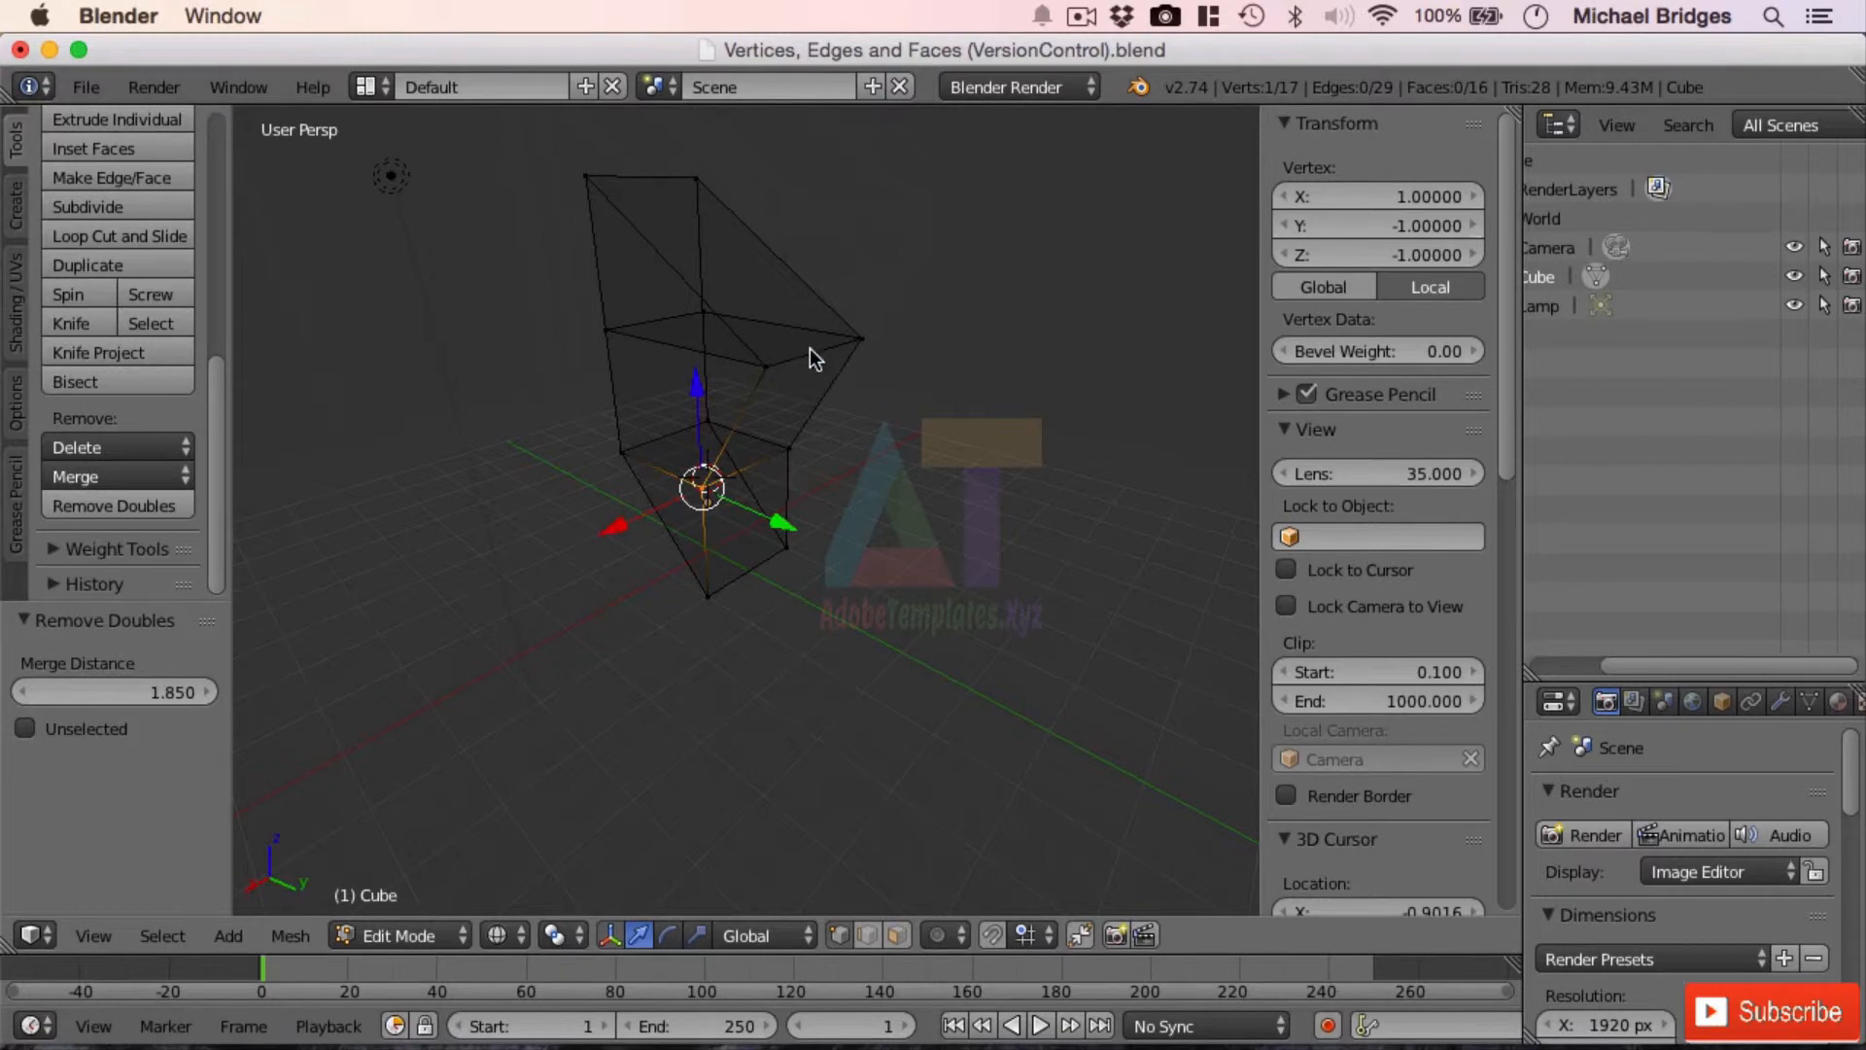
Set the merge distance to 0.00001, select the whole mesh and apply Remove Doubles to it
right_click(808, 353)
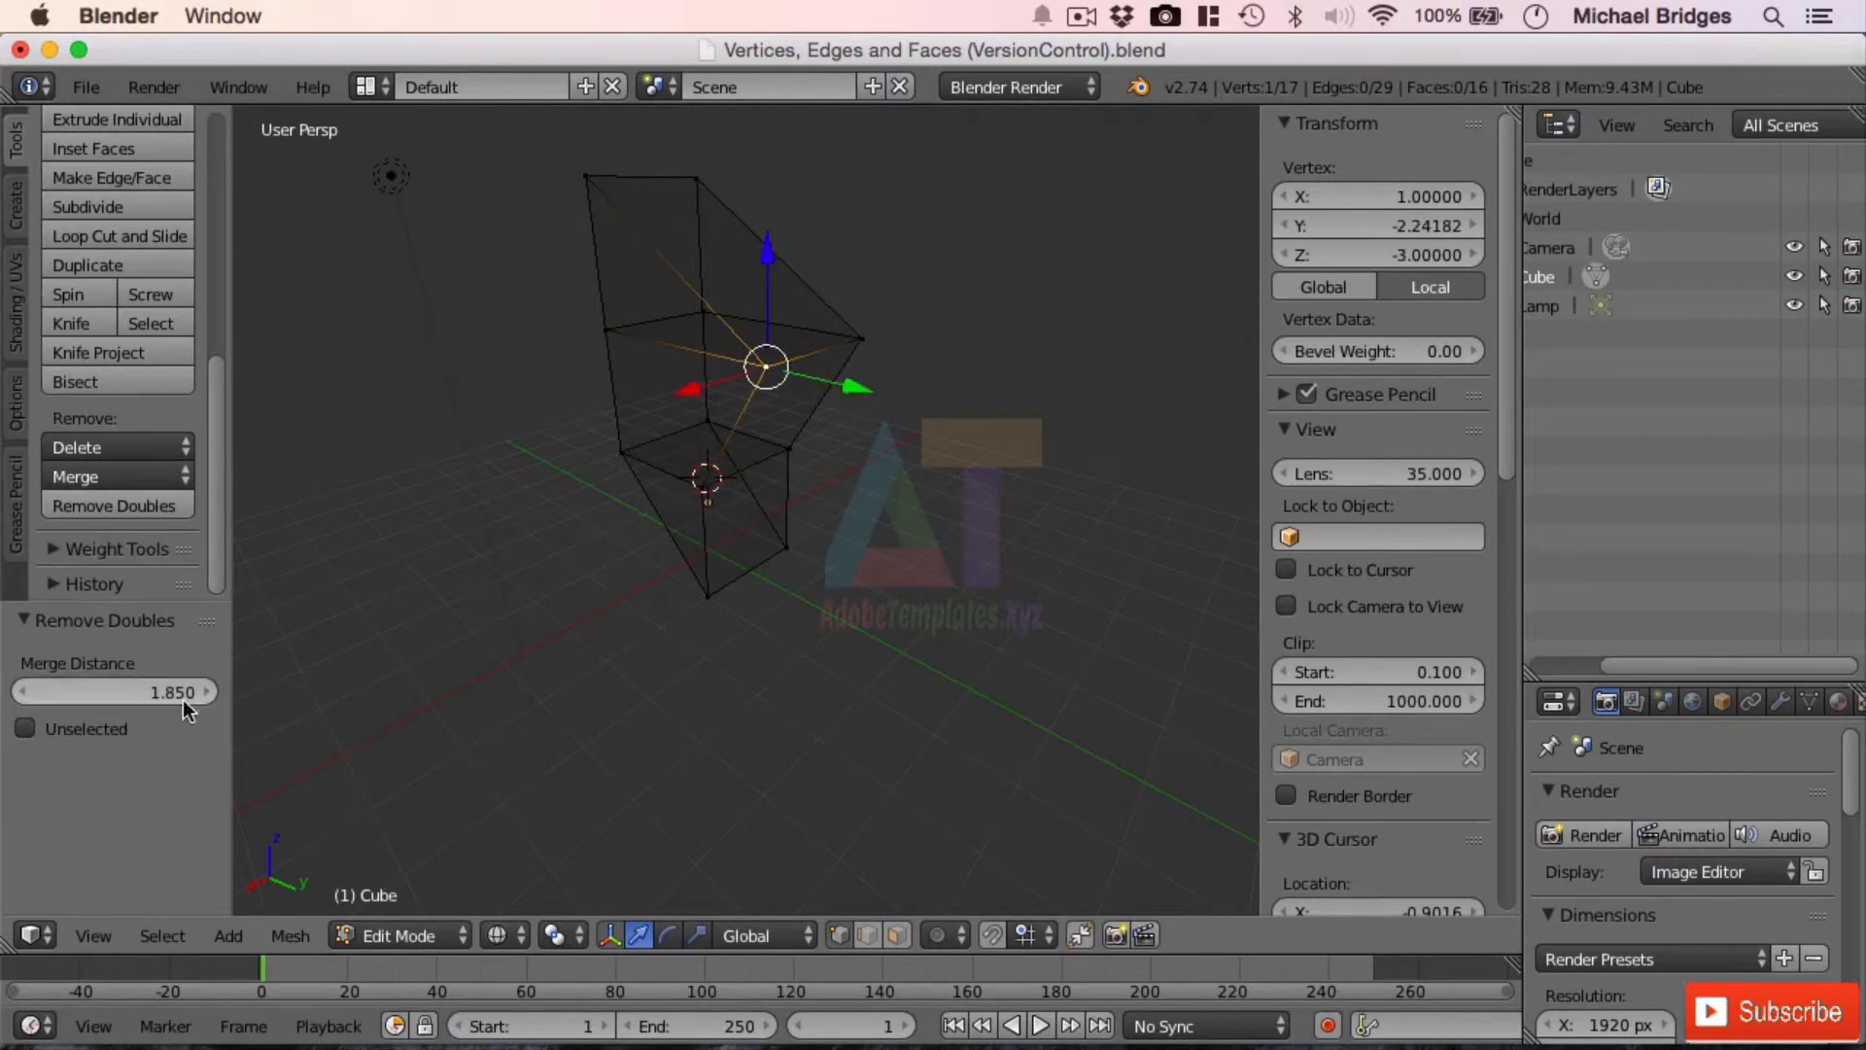
drag(175, 692, 87, 692)
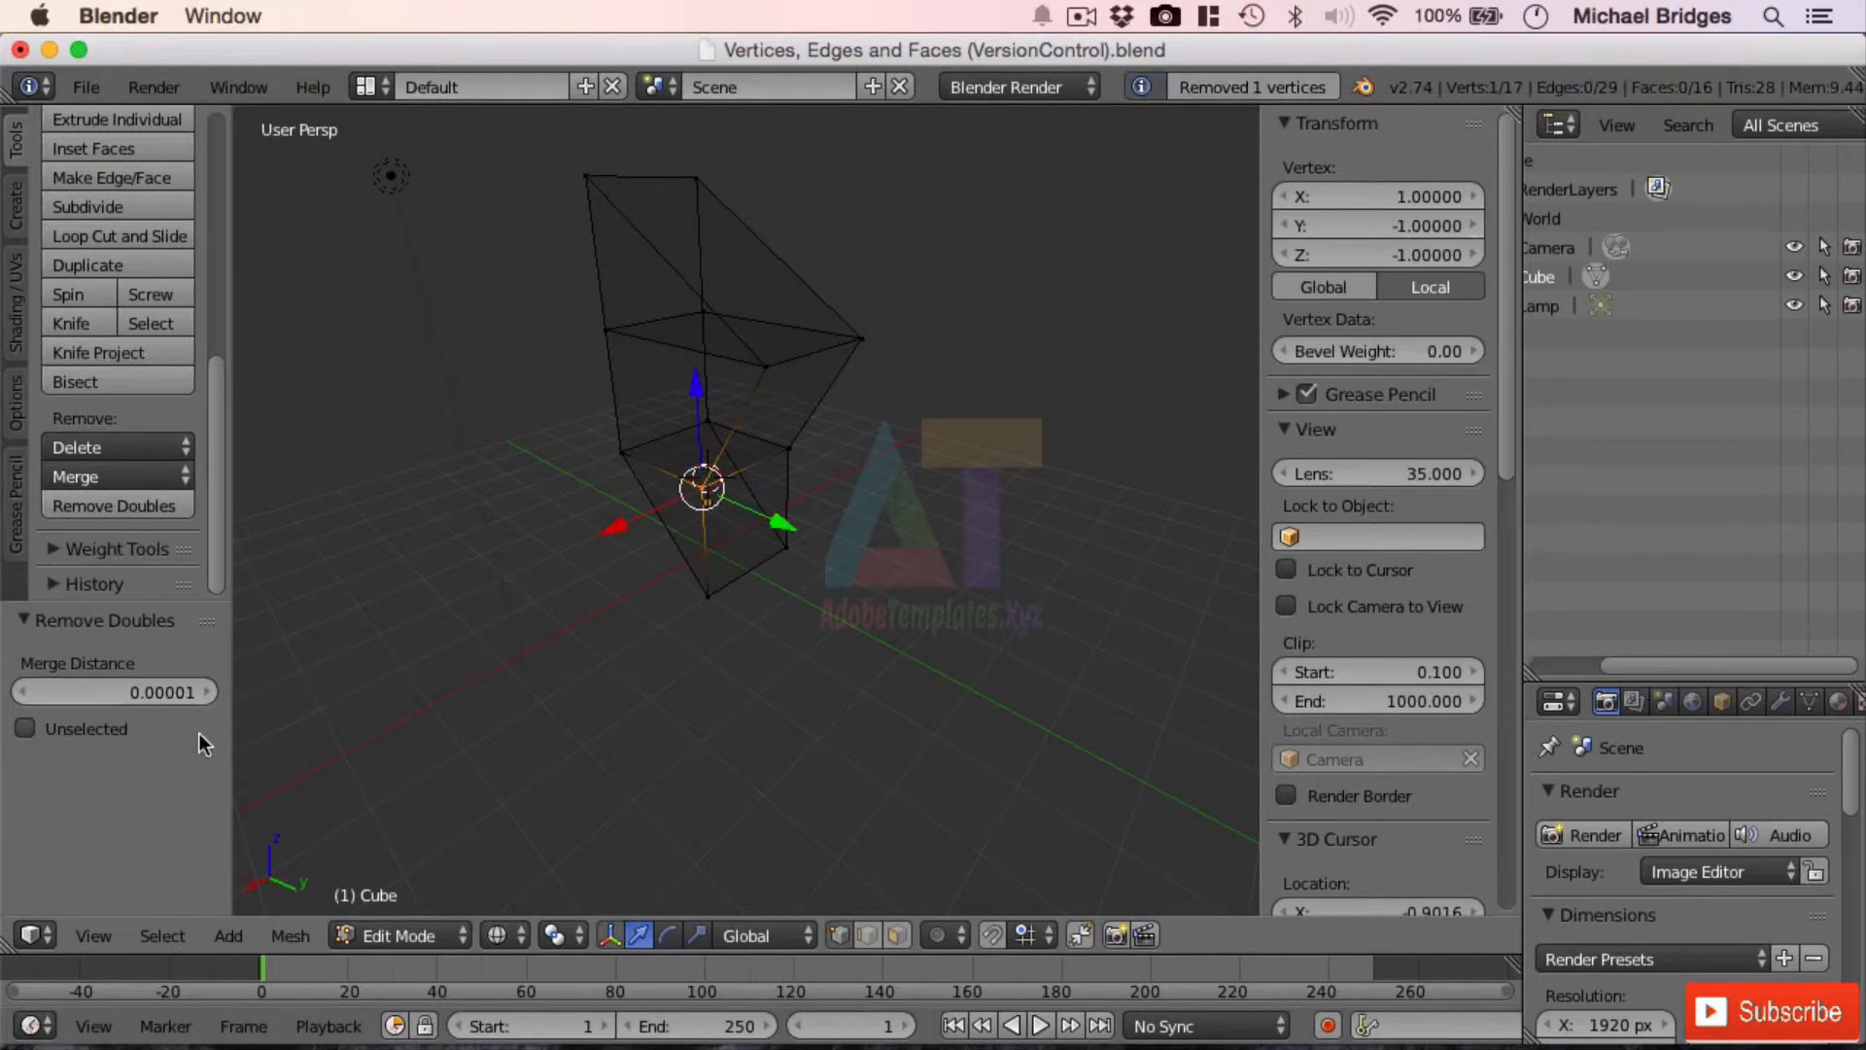
key(a)
key(a)
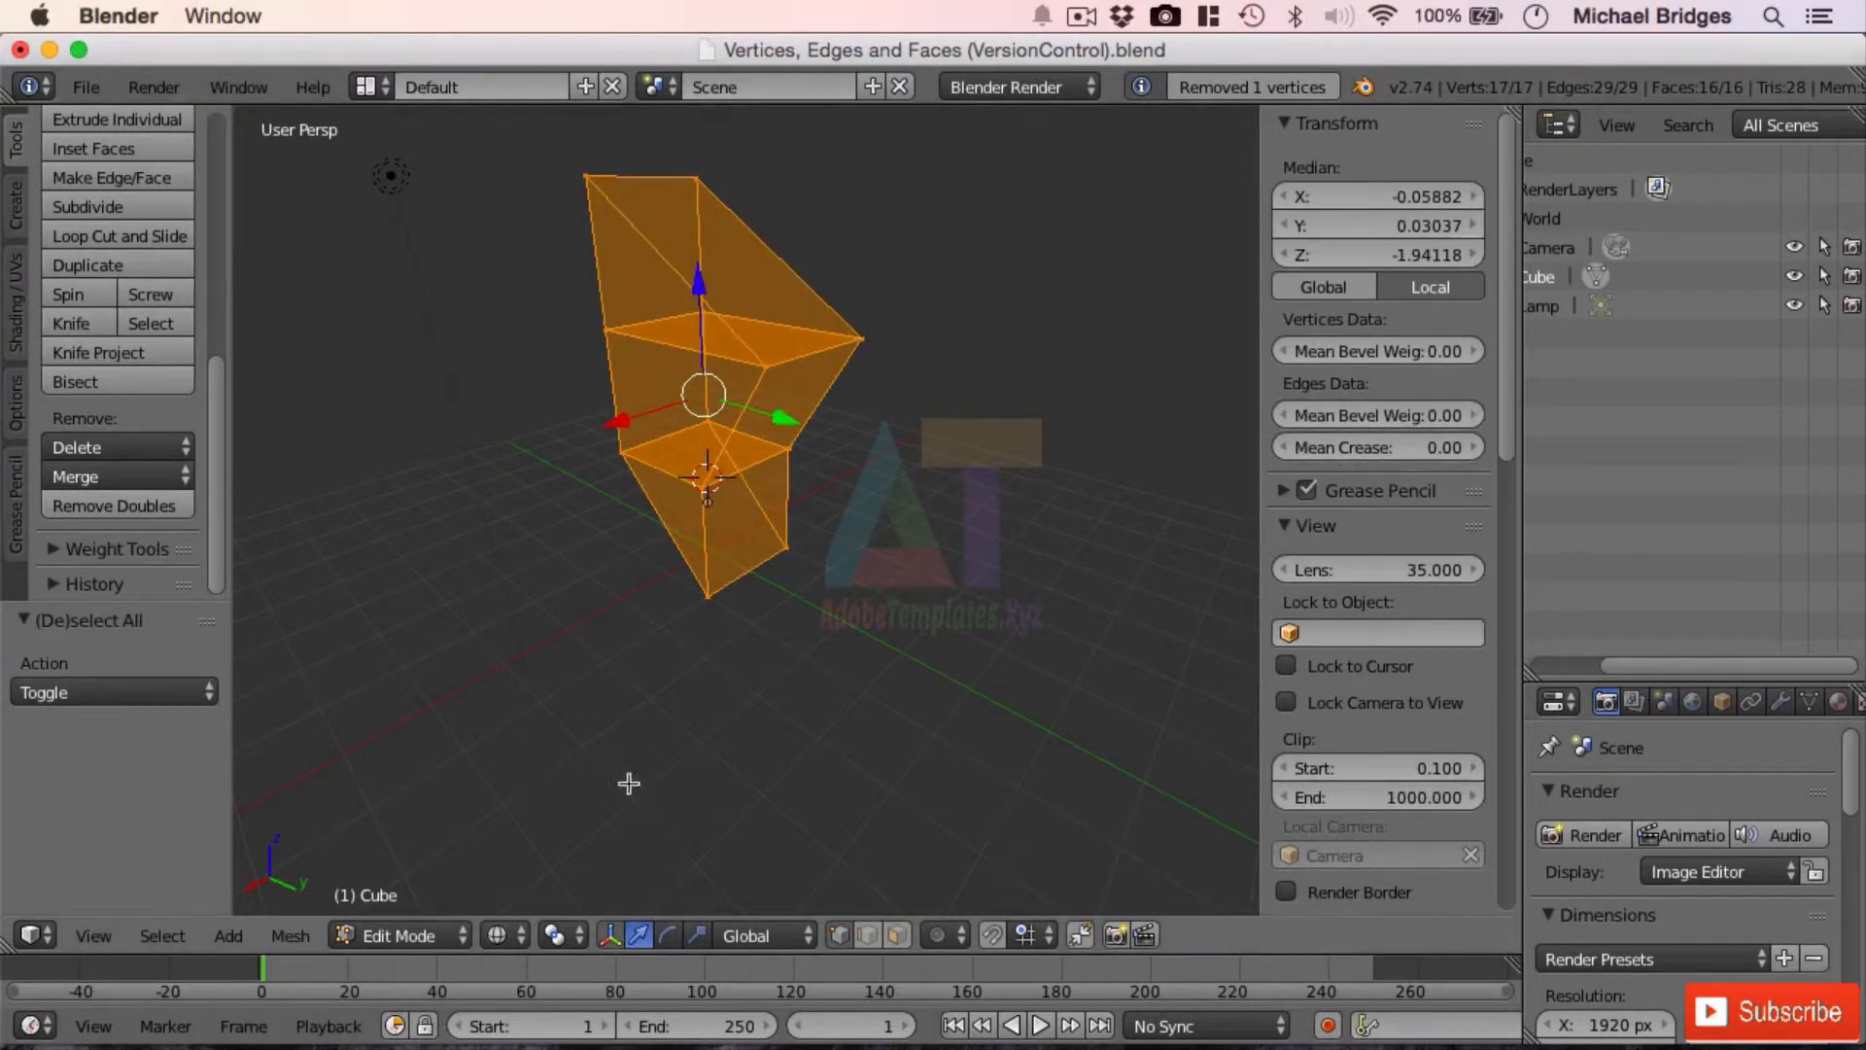
click(136, 505)
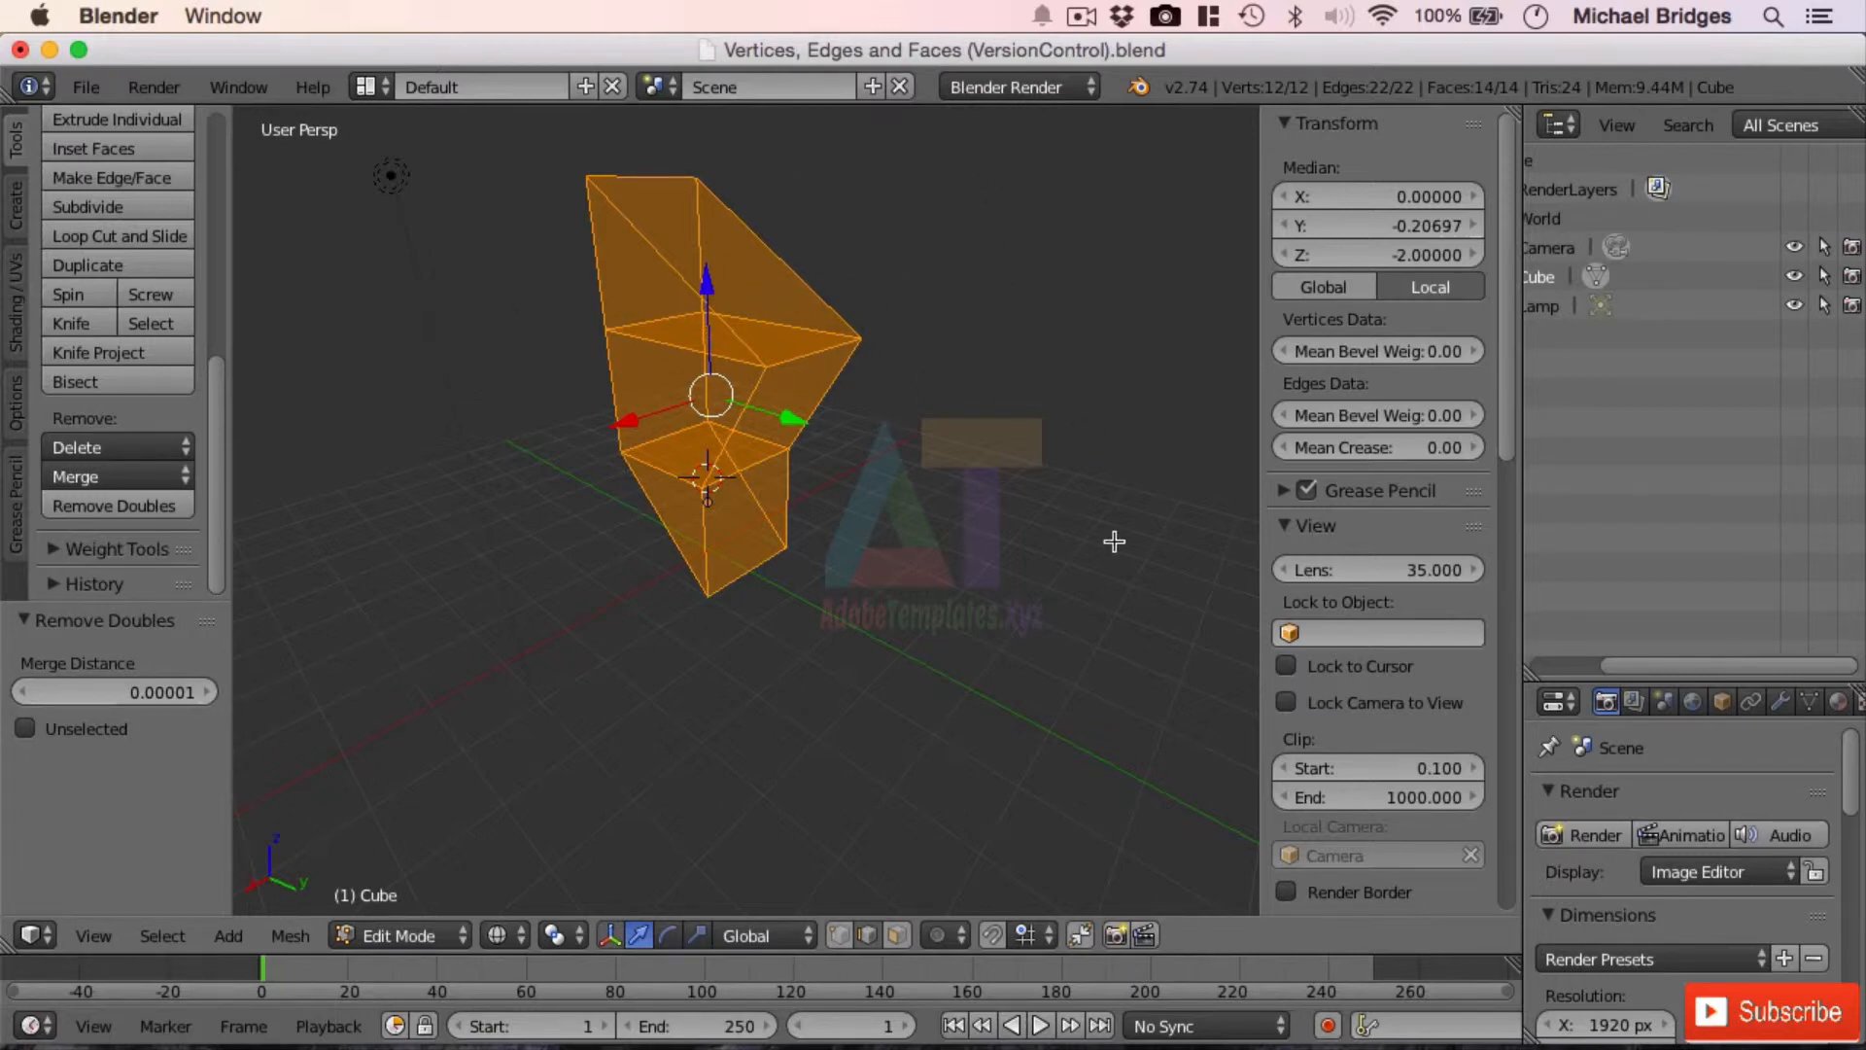
Move the protruding edge back by about 1.267 along Y and set its median Y to -1
right_click(814, 347)
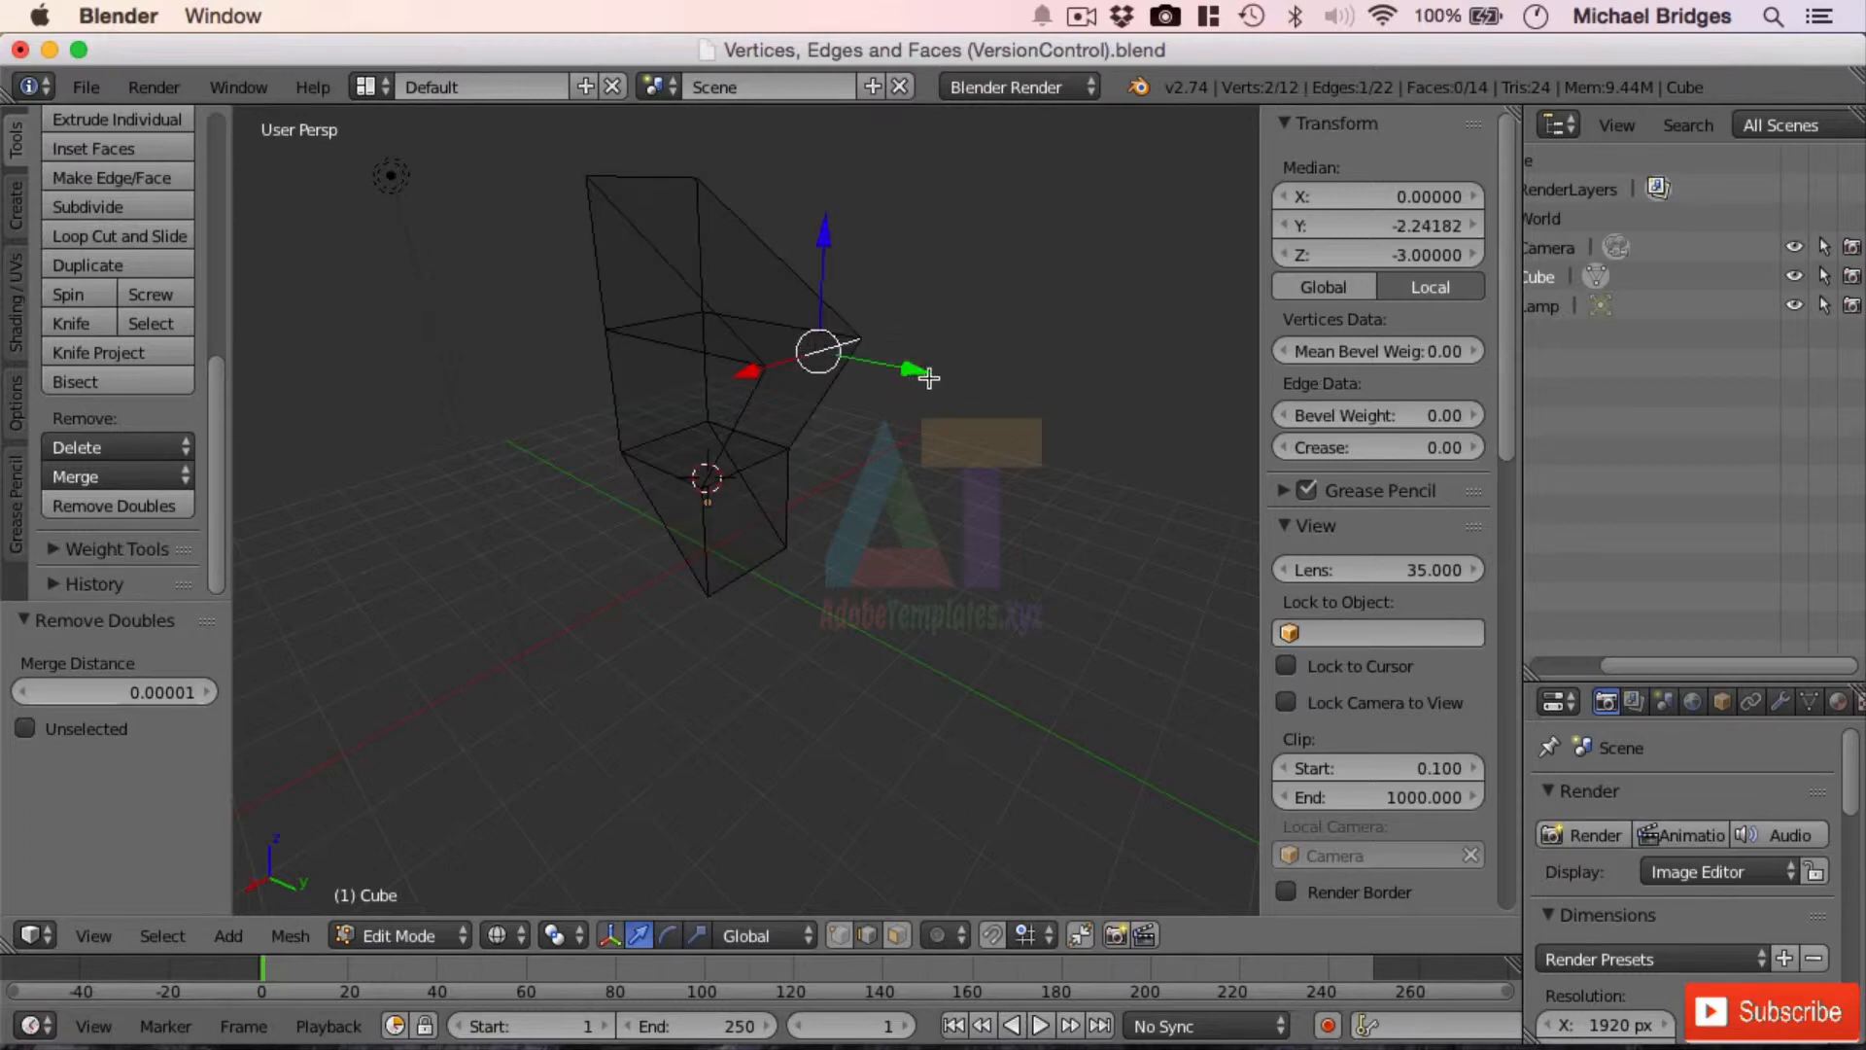
drag(919, 372, 842, 367)
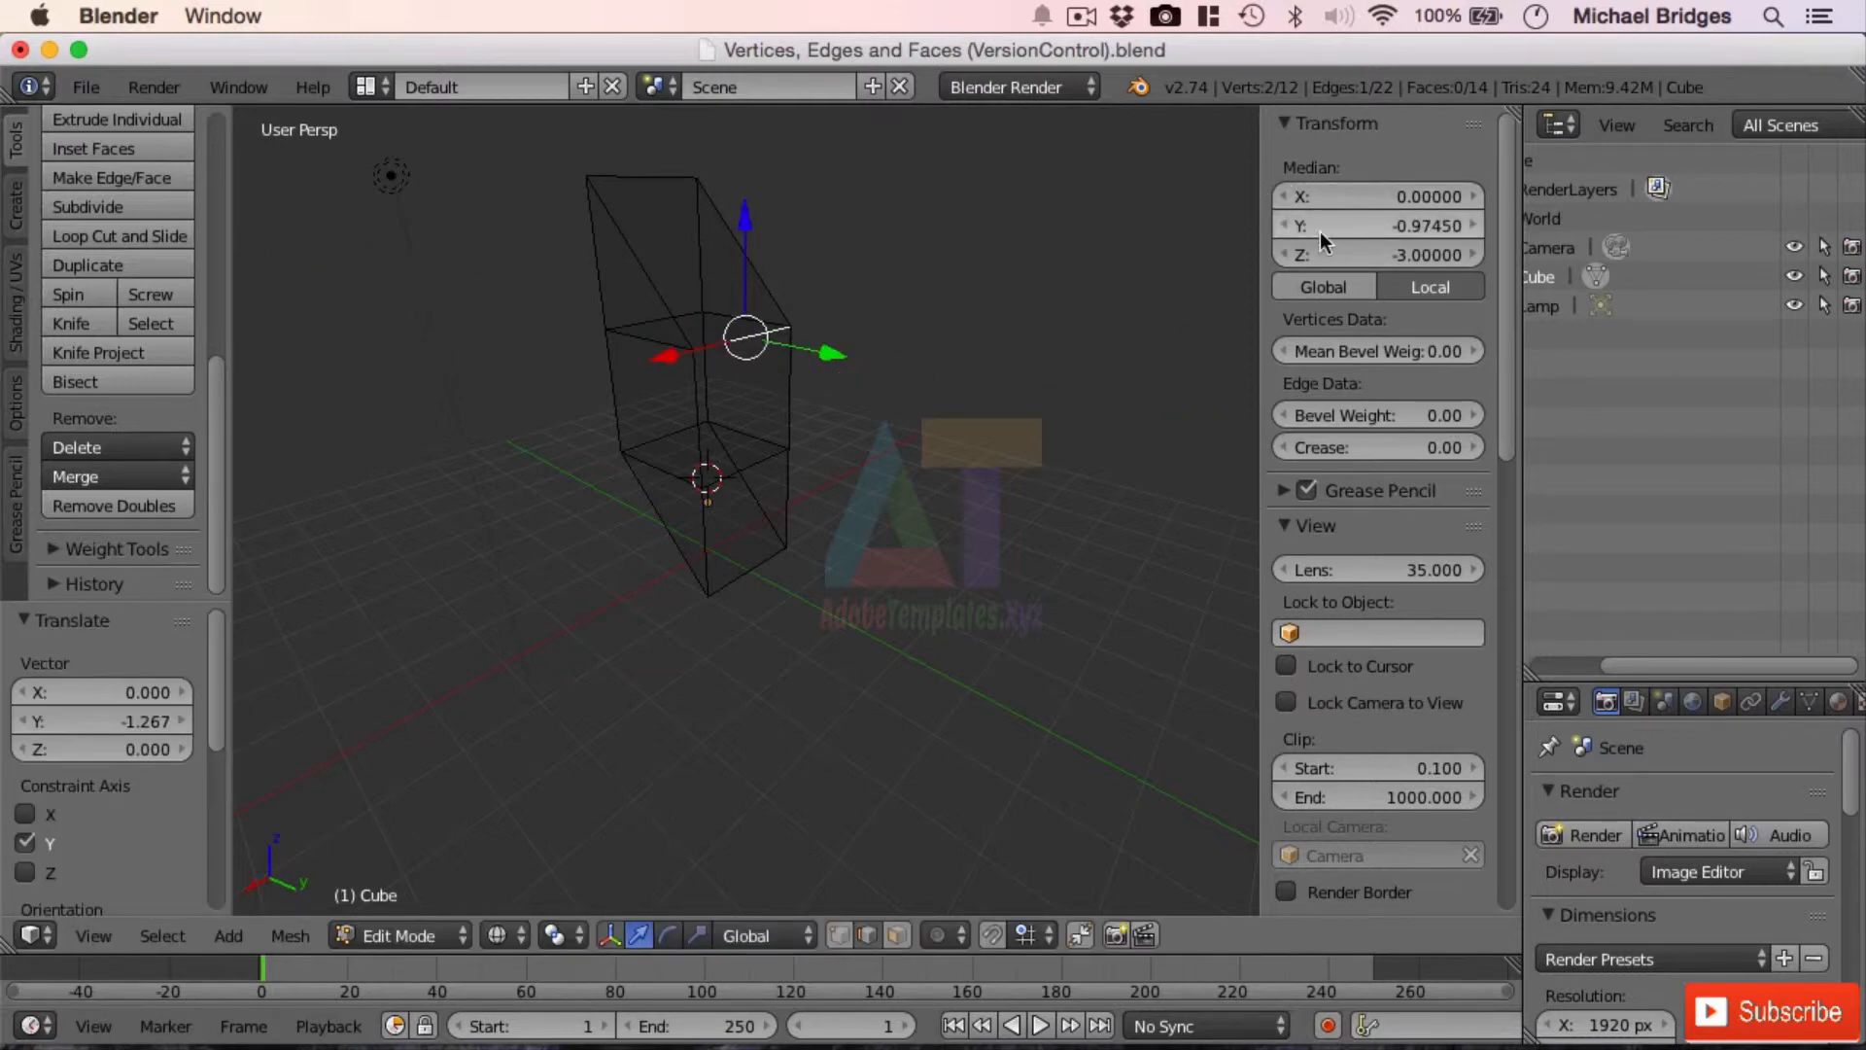
click(1460, 233)
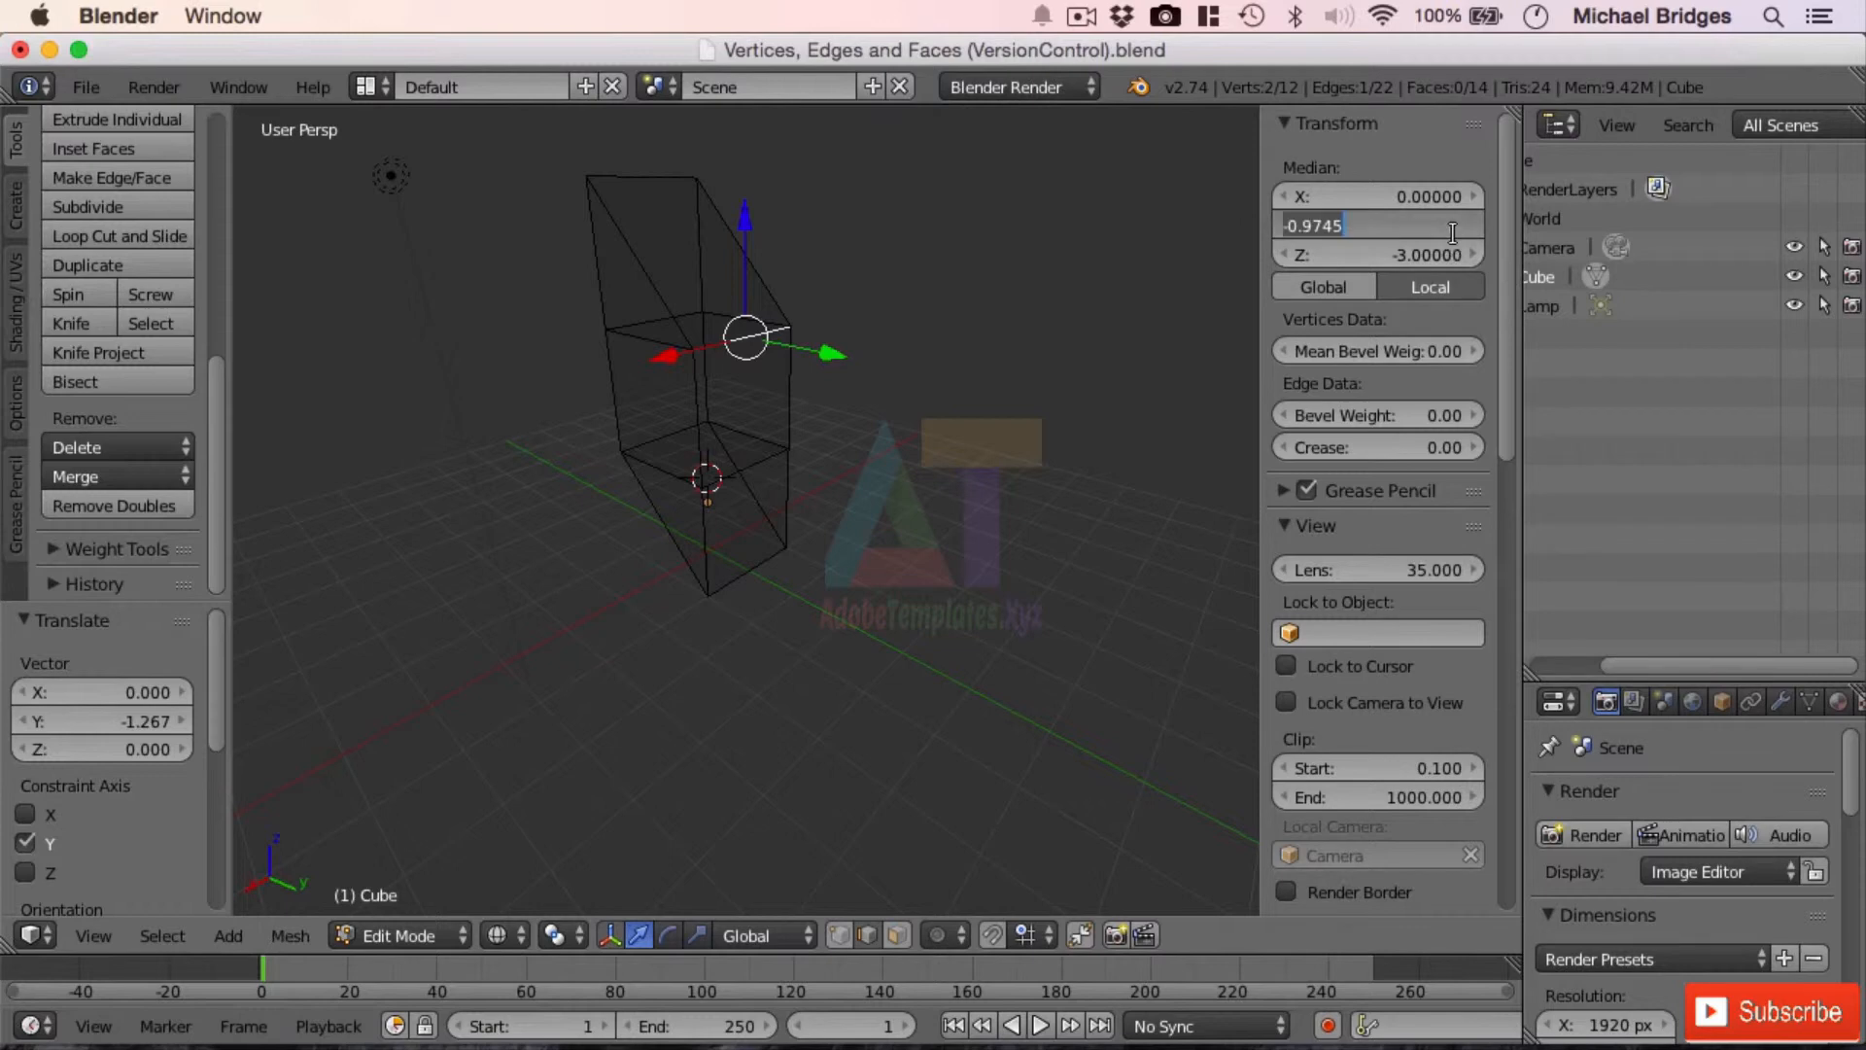
key(BackSpace)
key(Return)
middle_drag(375, 445, 394, 485)
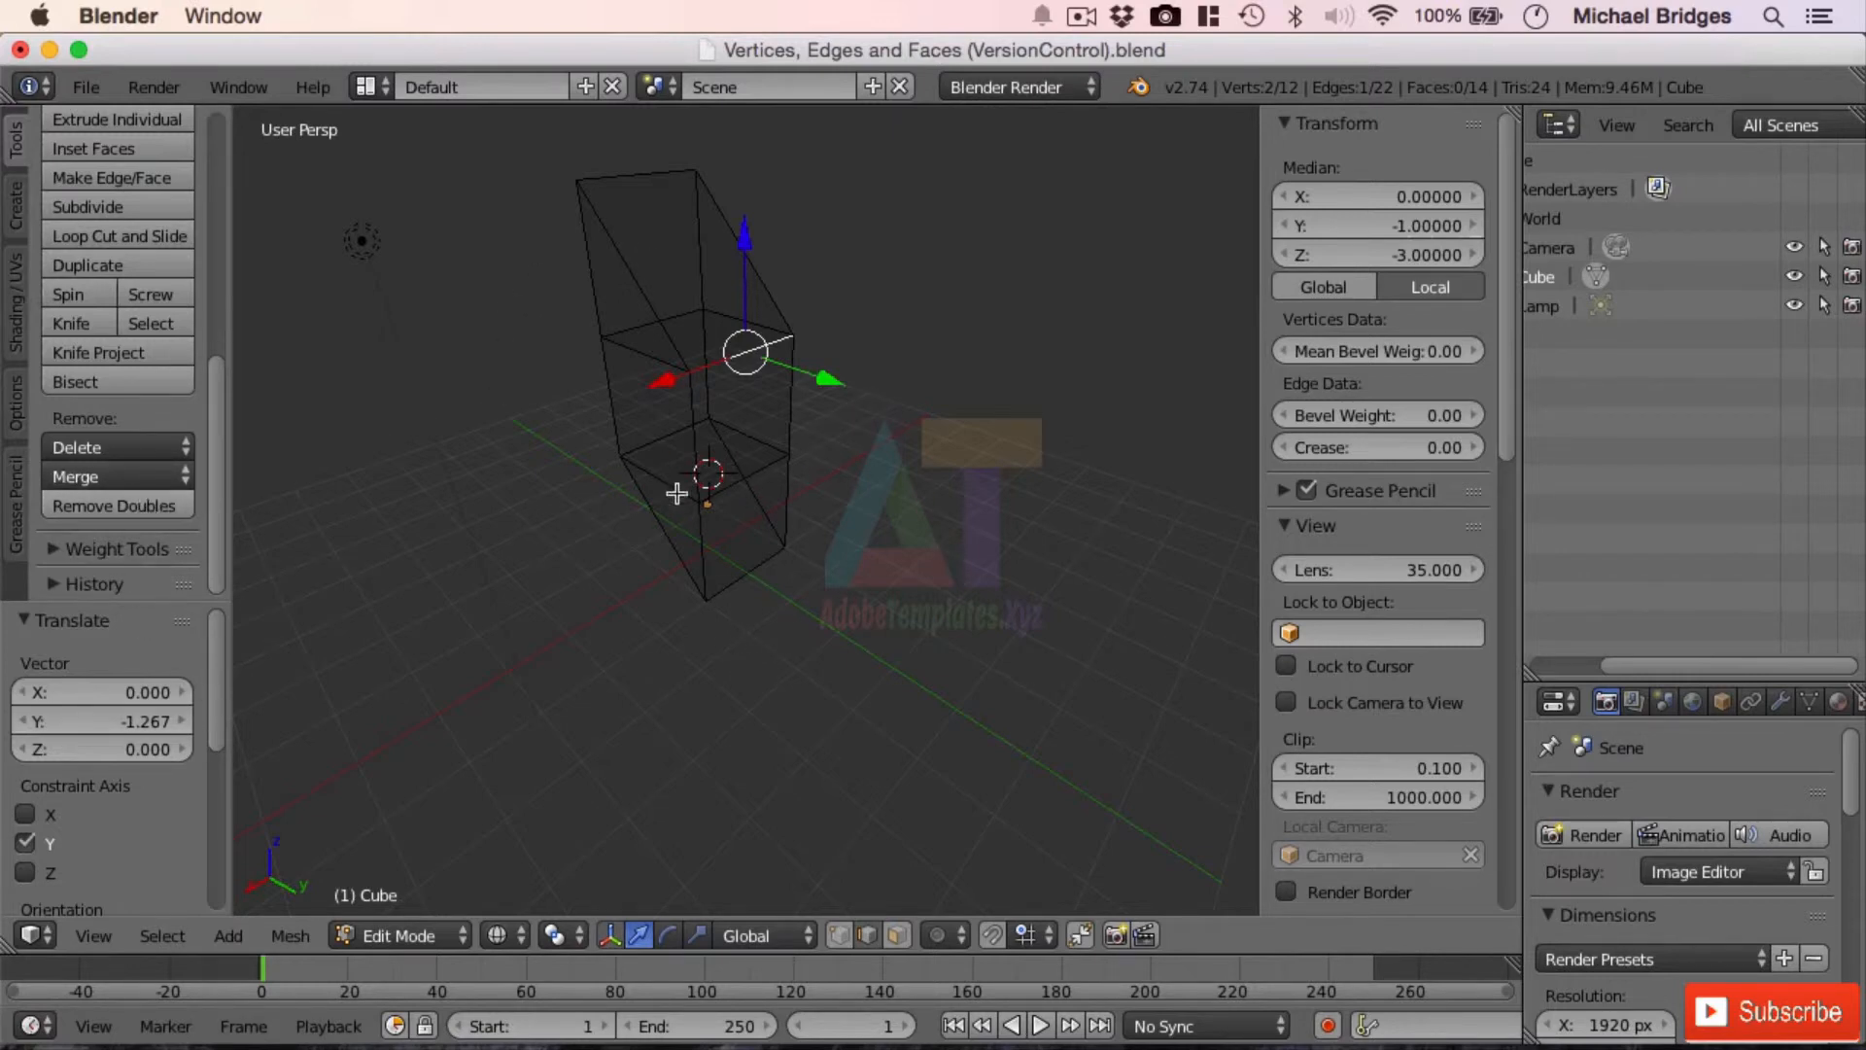
Select the whole mesh, apply Remove Doubles and raise its merge distance to 2.460
key(a)
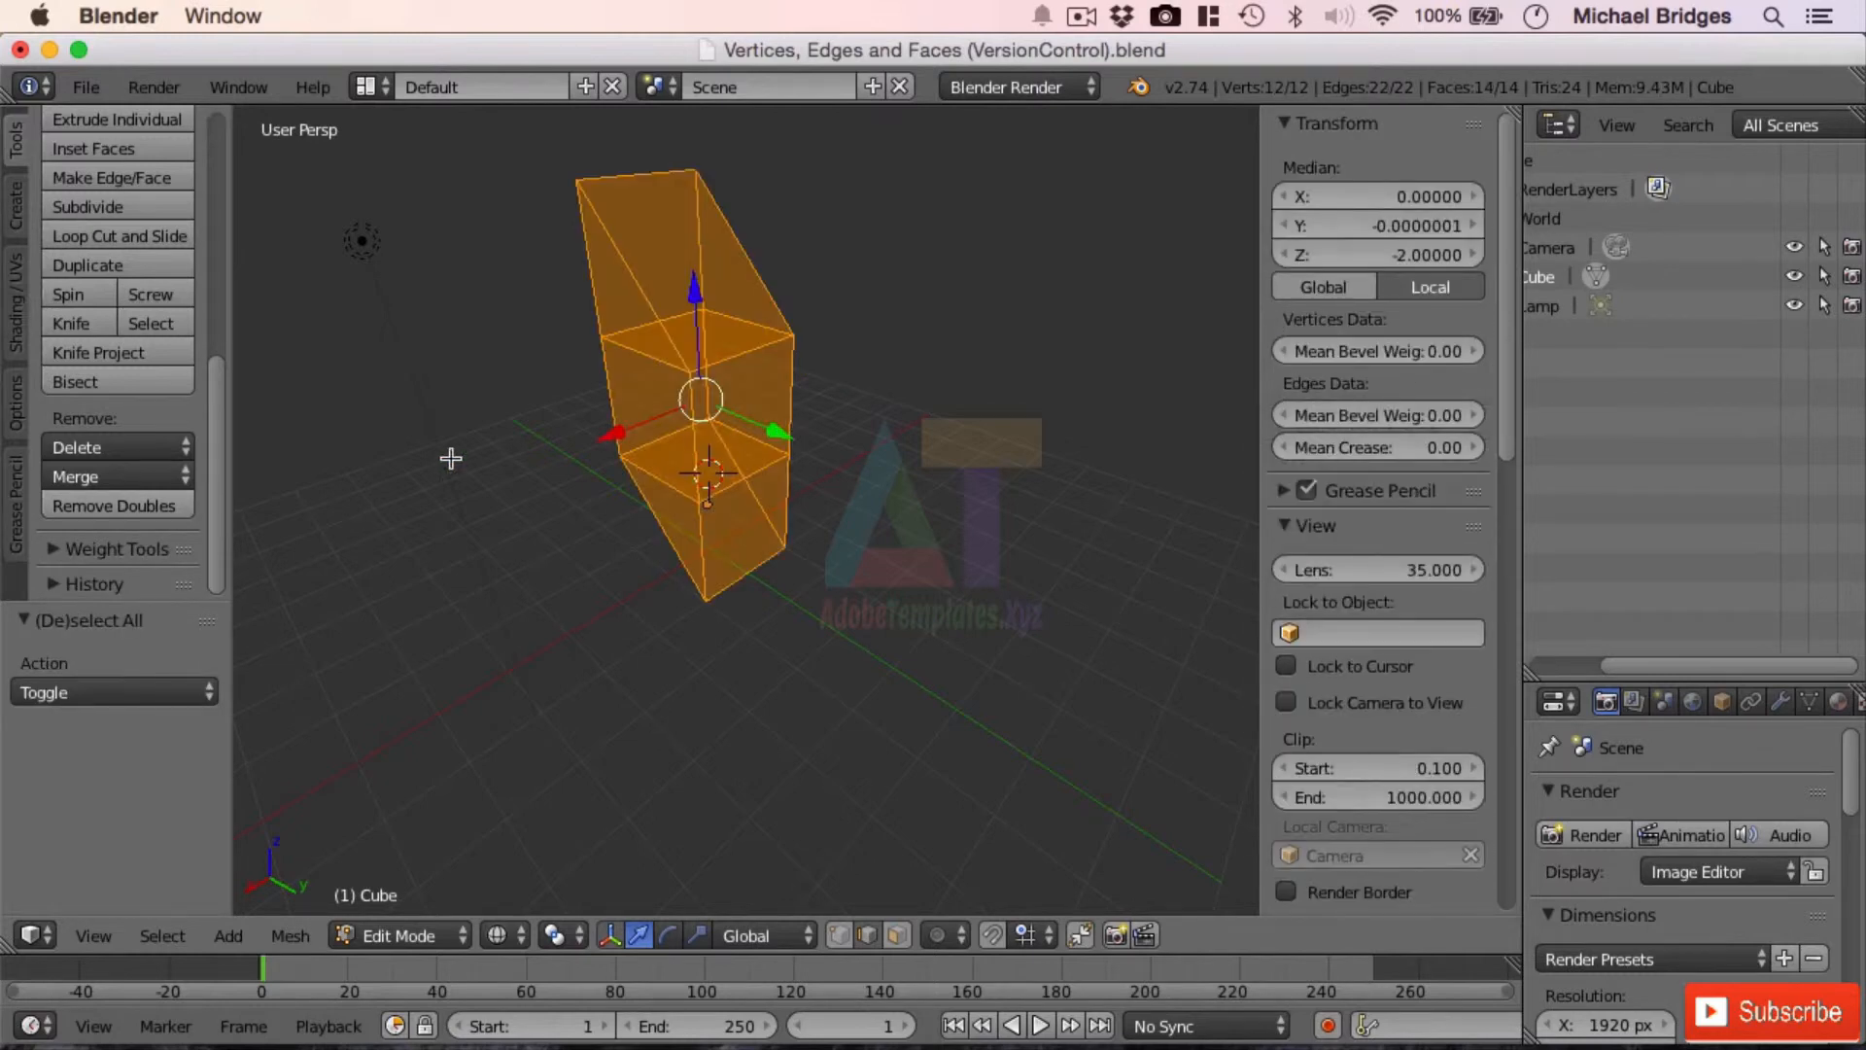
click(138, 508)
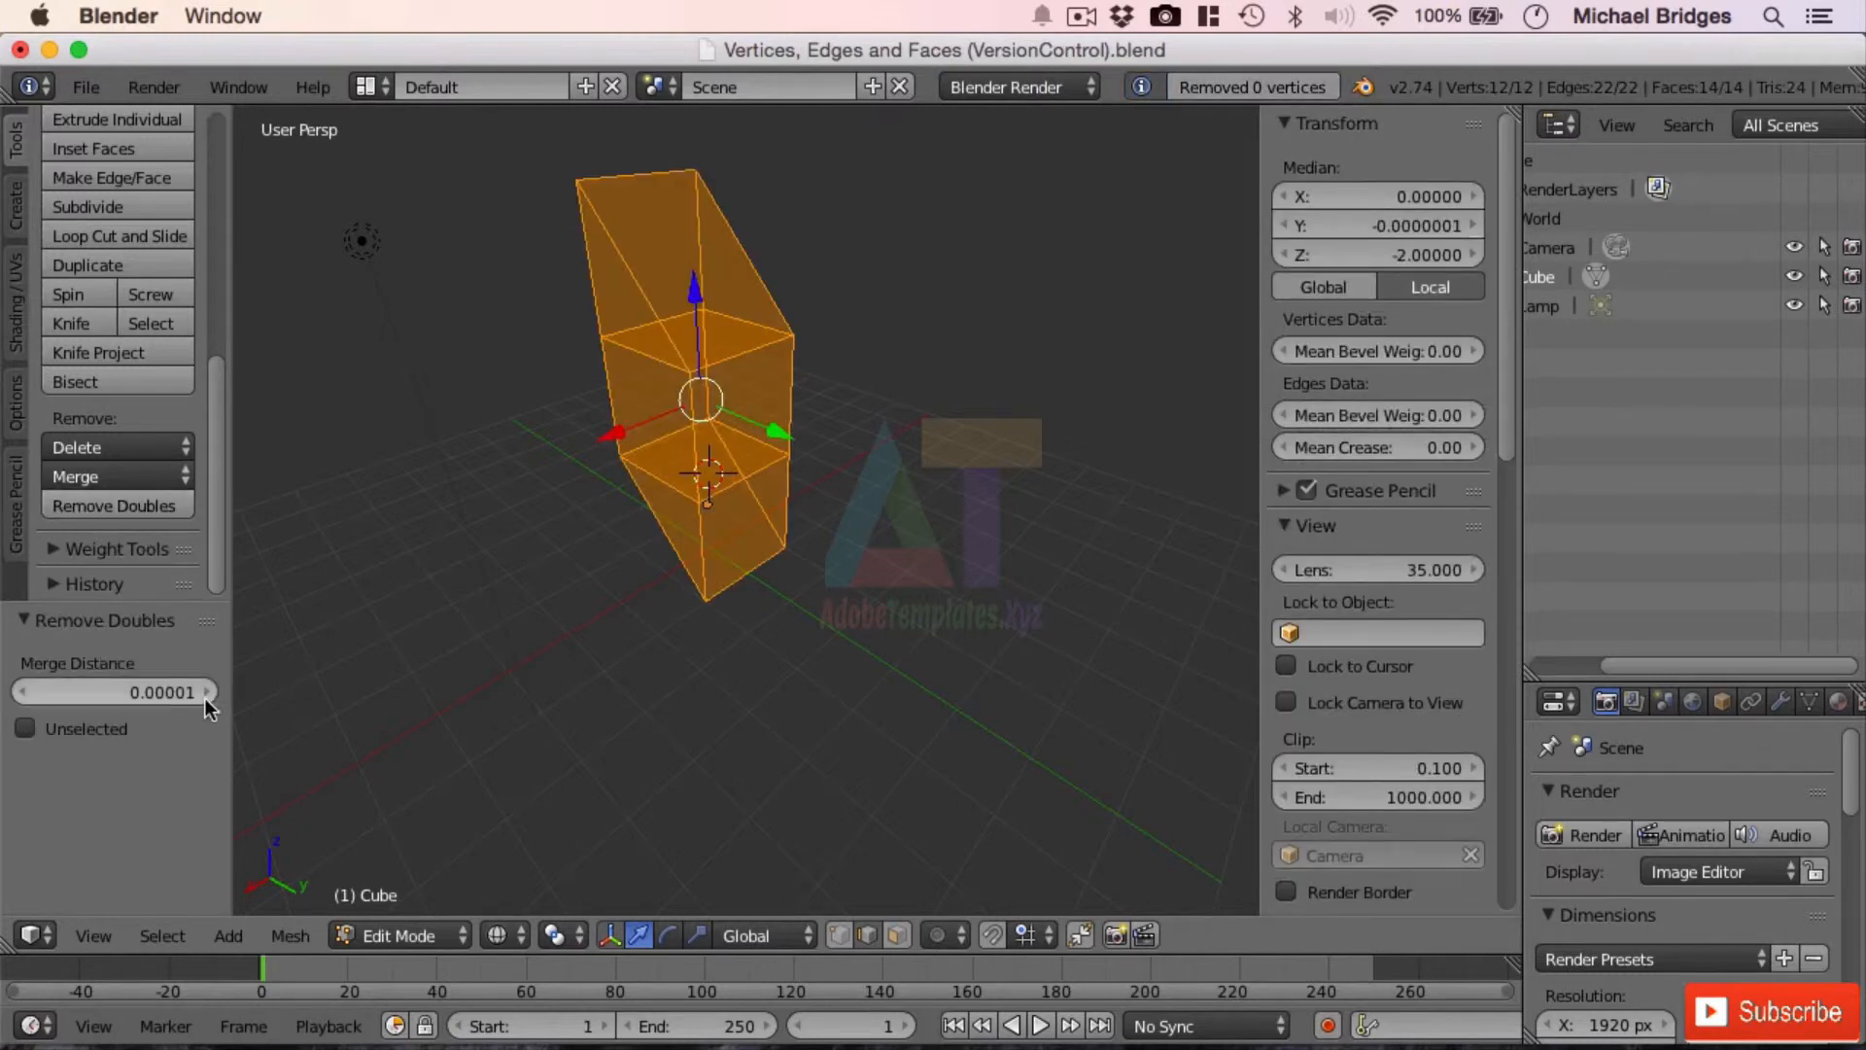
drag(200, 692, 379, 691)
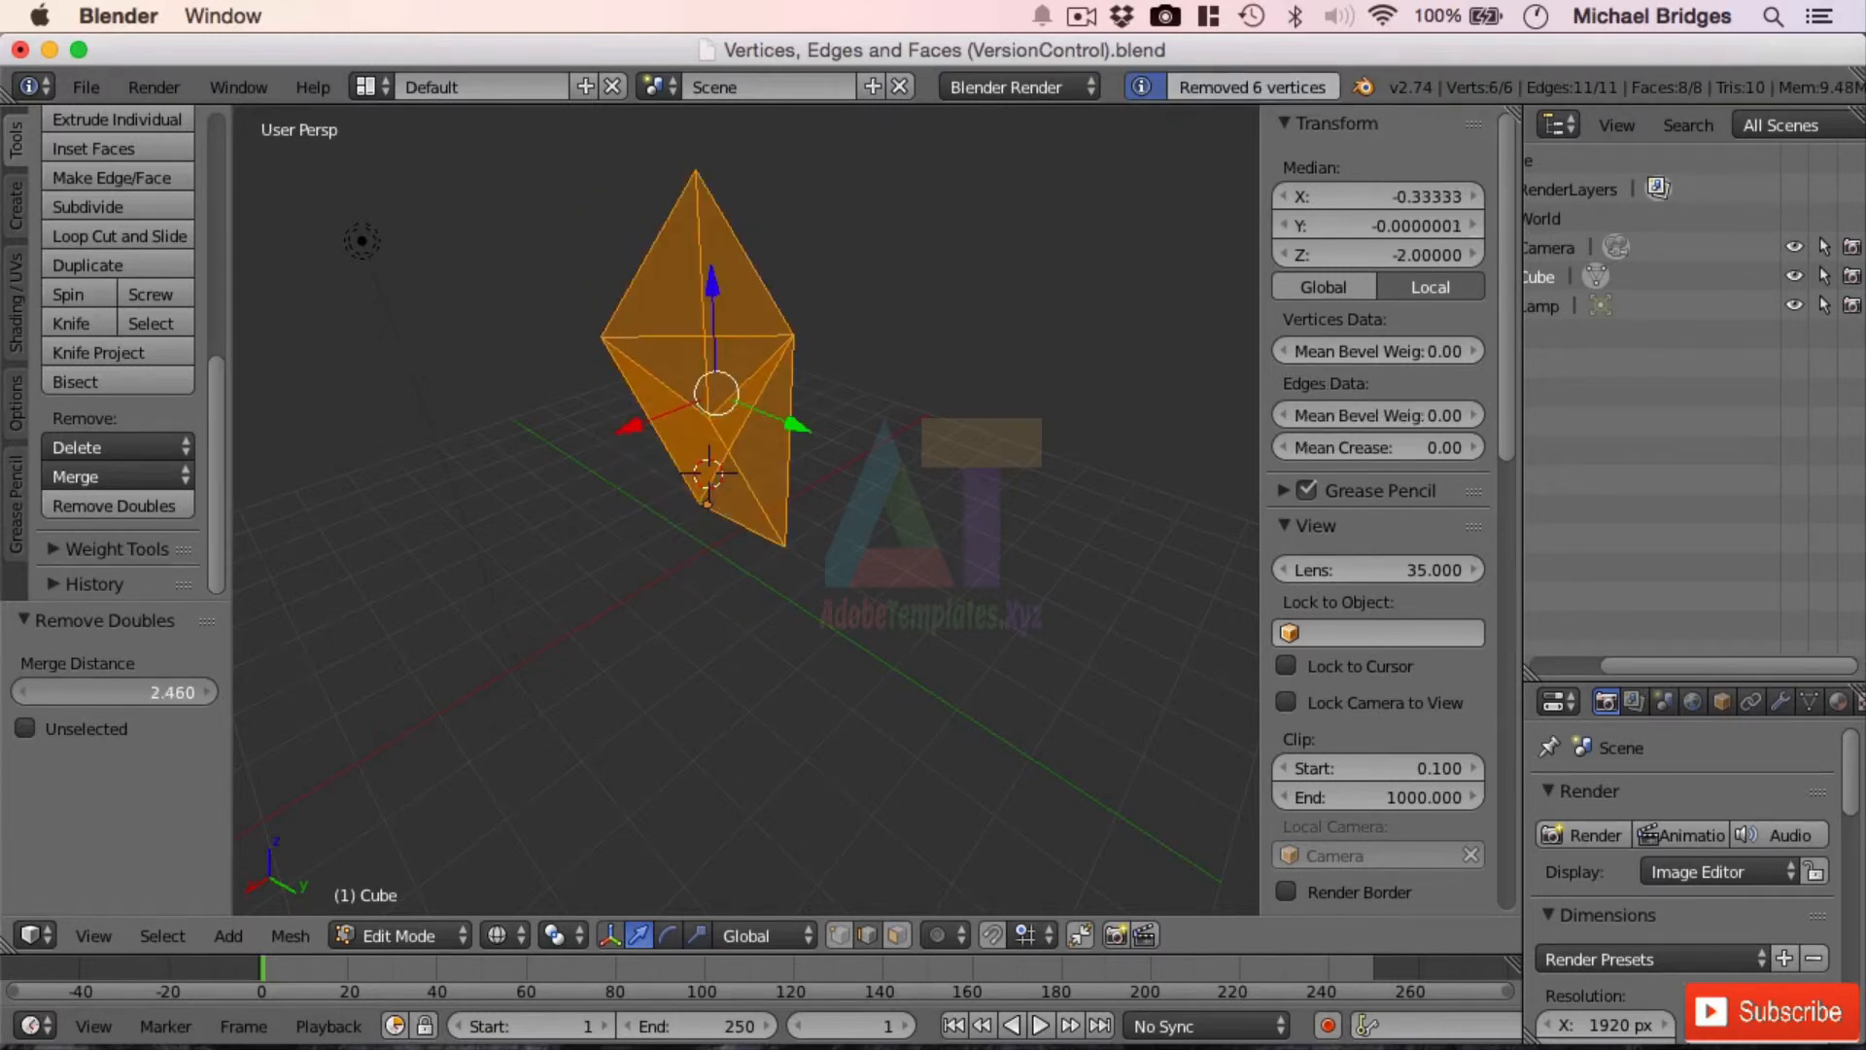
middle_drag(949, 599, 1011, 603)
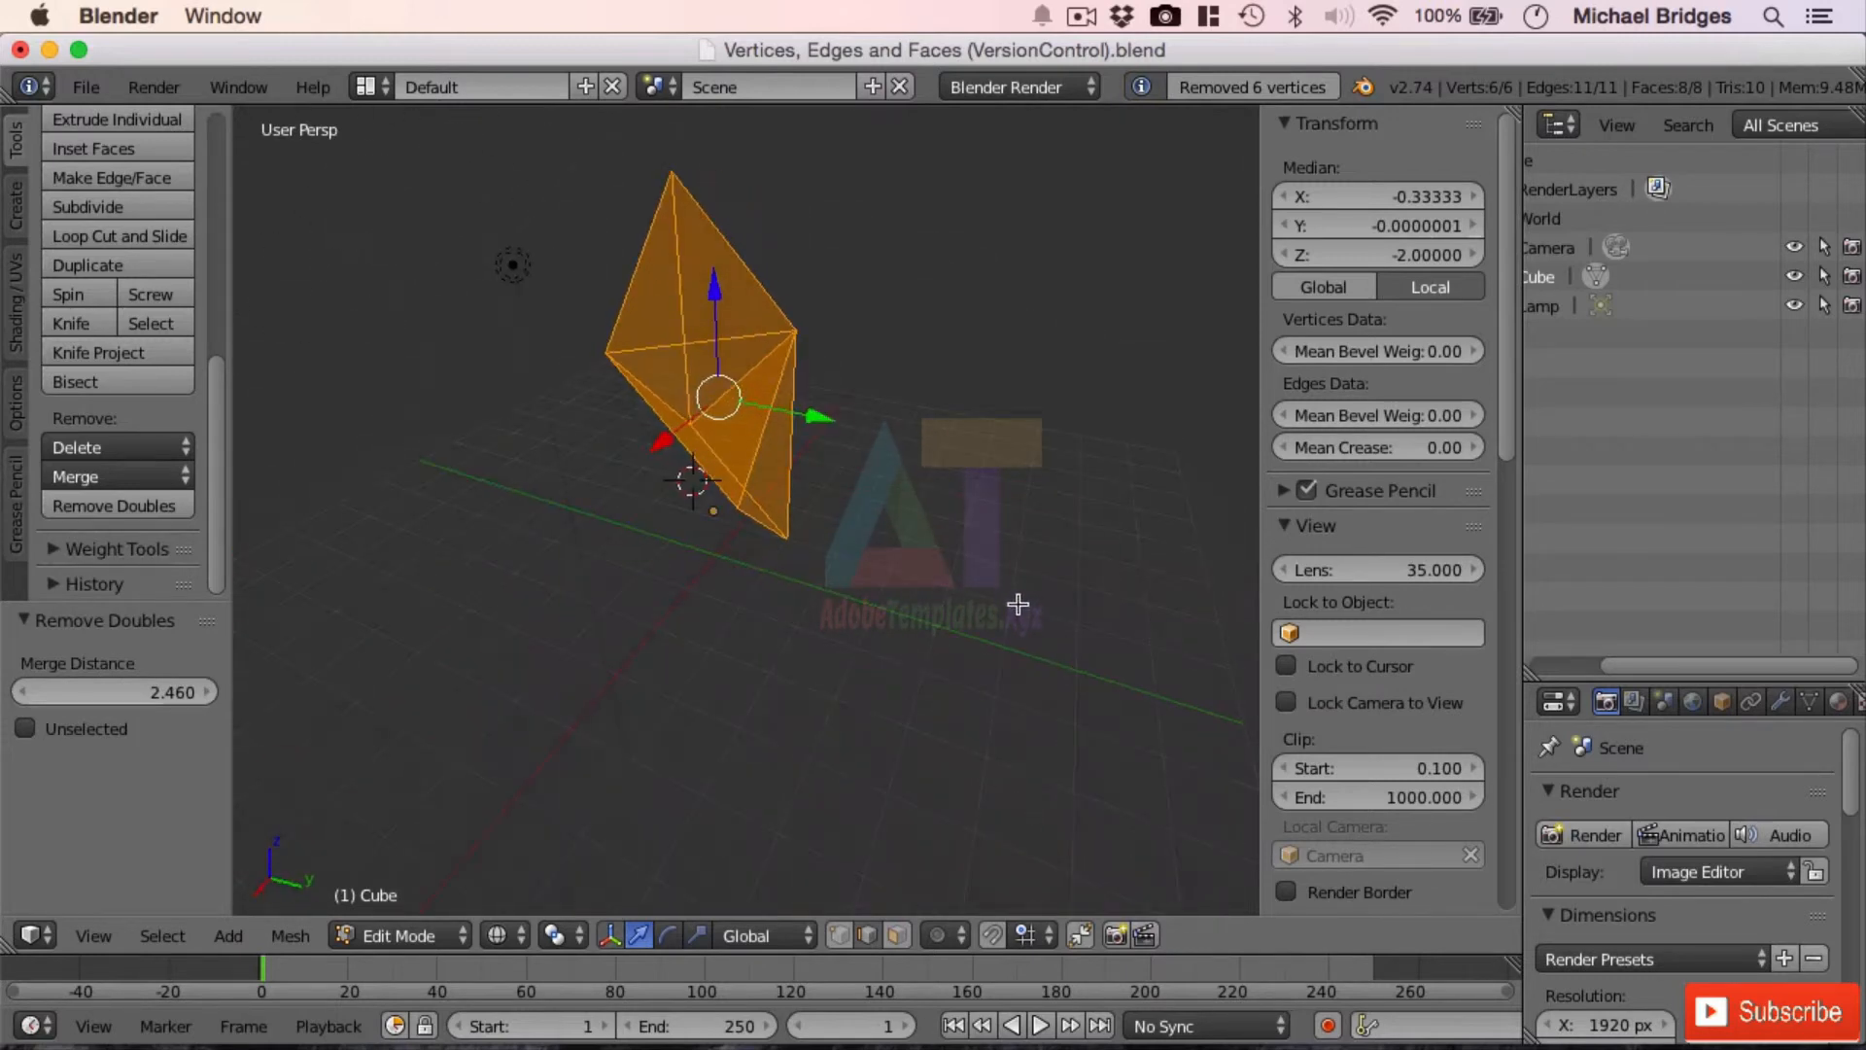
Switch to solid shading, raise the merge distance to 9.330 and lower it again until the full mesh is restored
key(z)
mouse_move(924, 554)
middle_down()
mouse_move(874, 502)
mouse_move(625, 429)
mouse_move(874, 545)
mouse_move(596, 587)
middle_up()
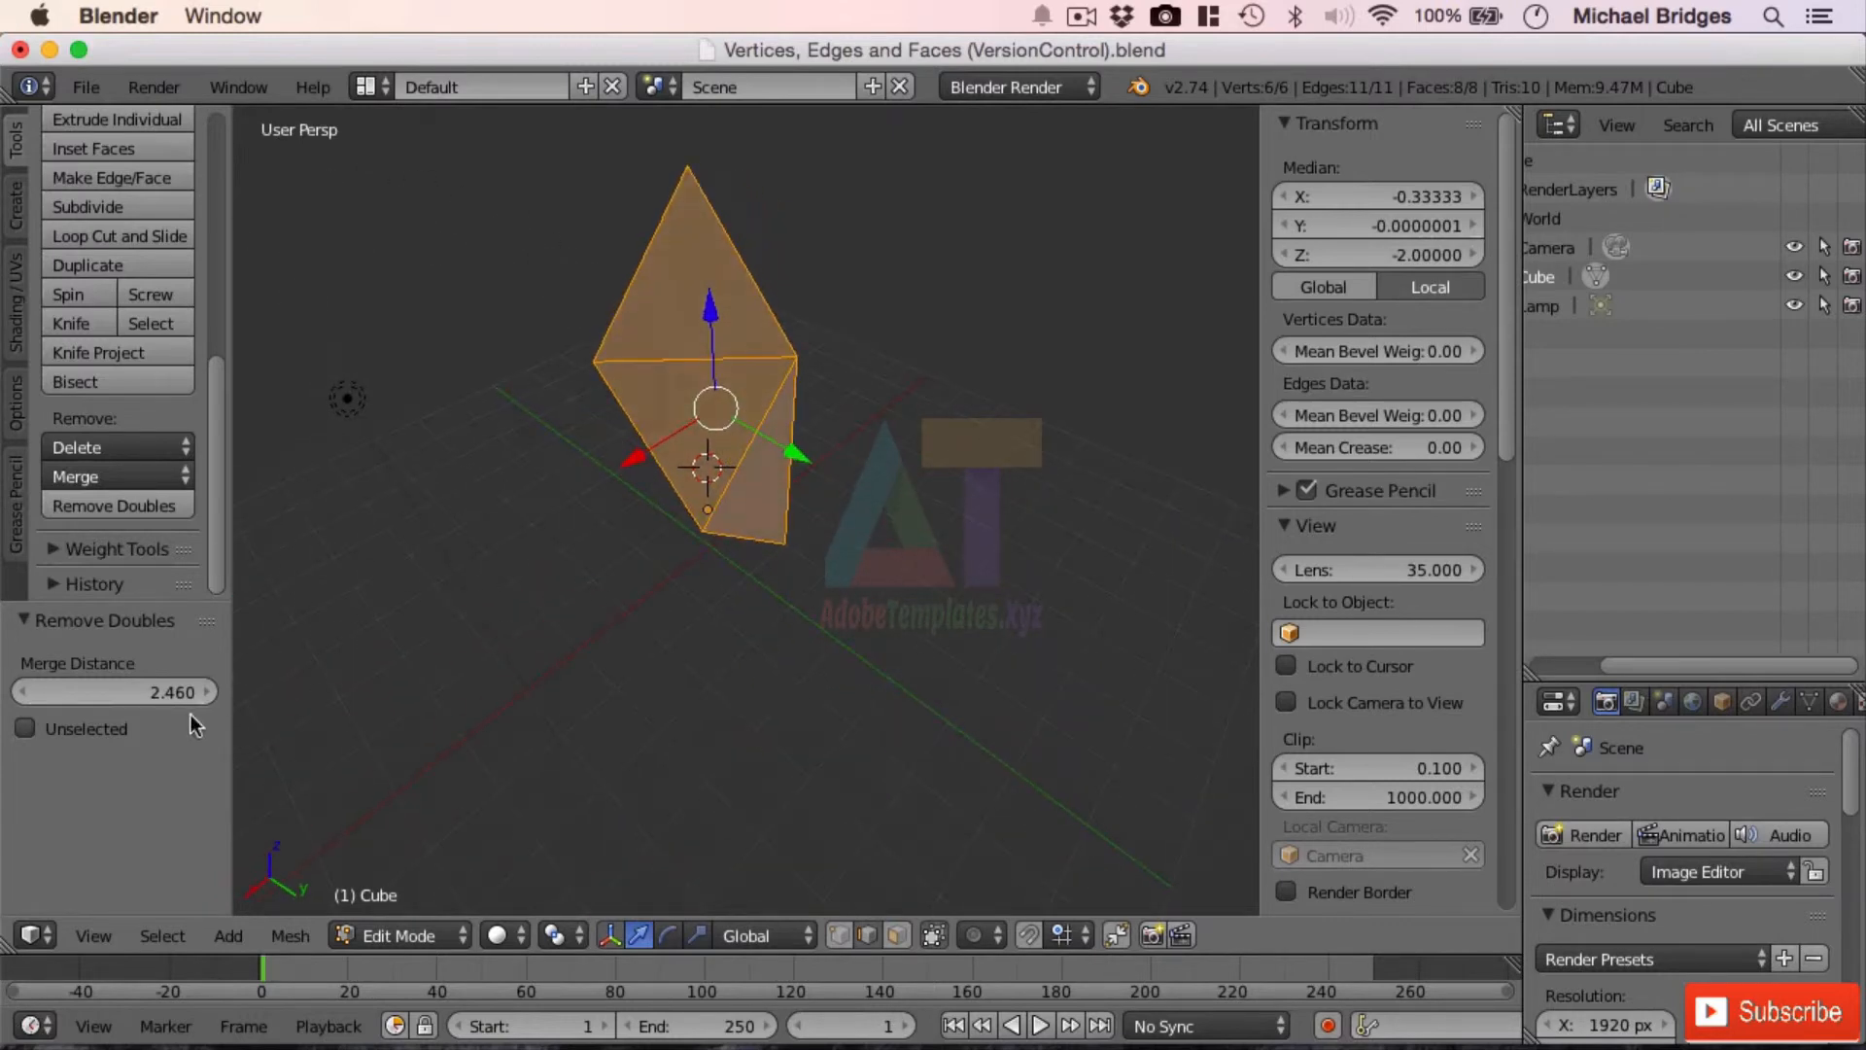
drag(185, 691, 603, 691)
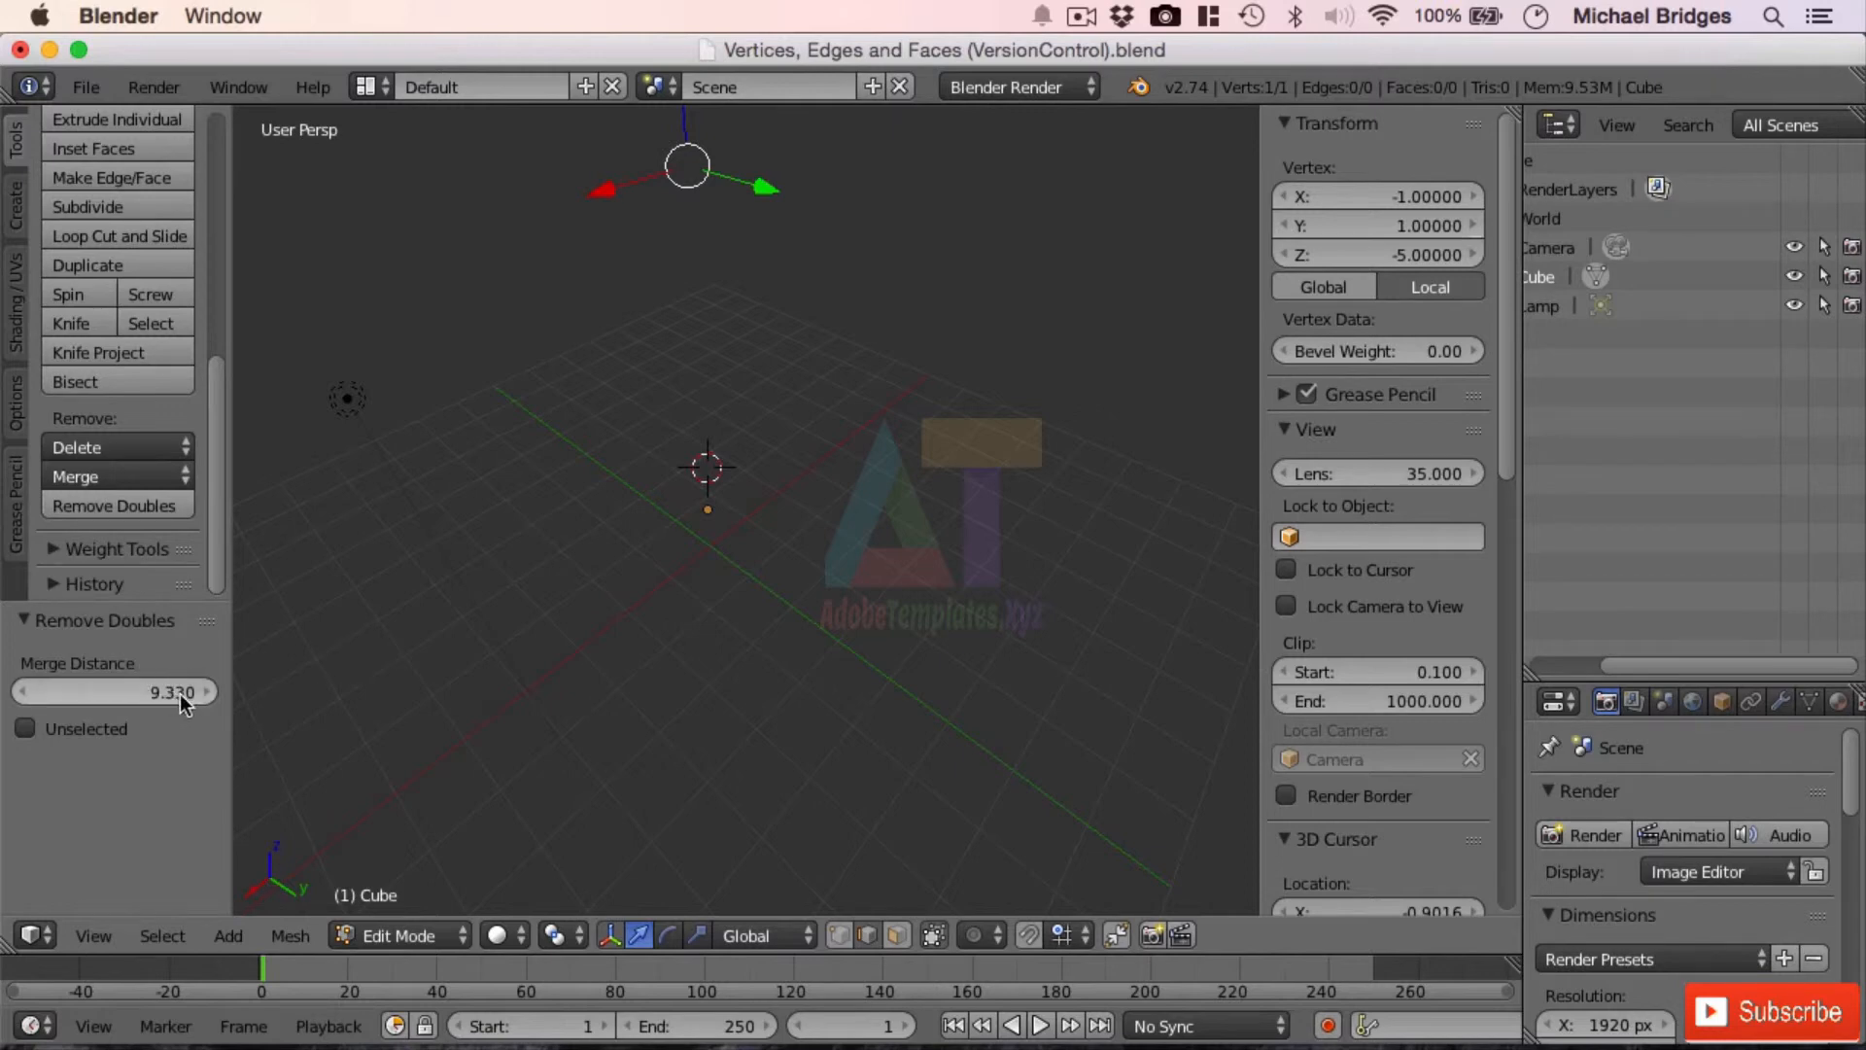
drag(179, 692, 58, 691)
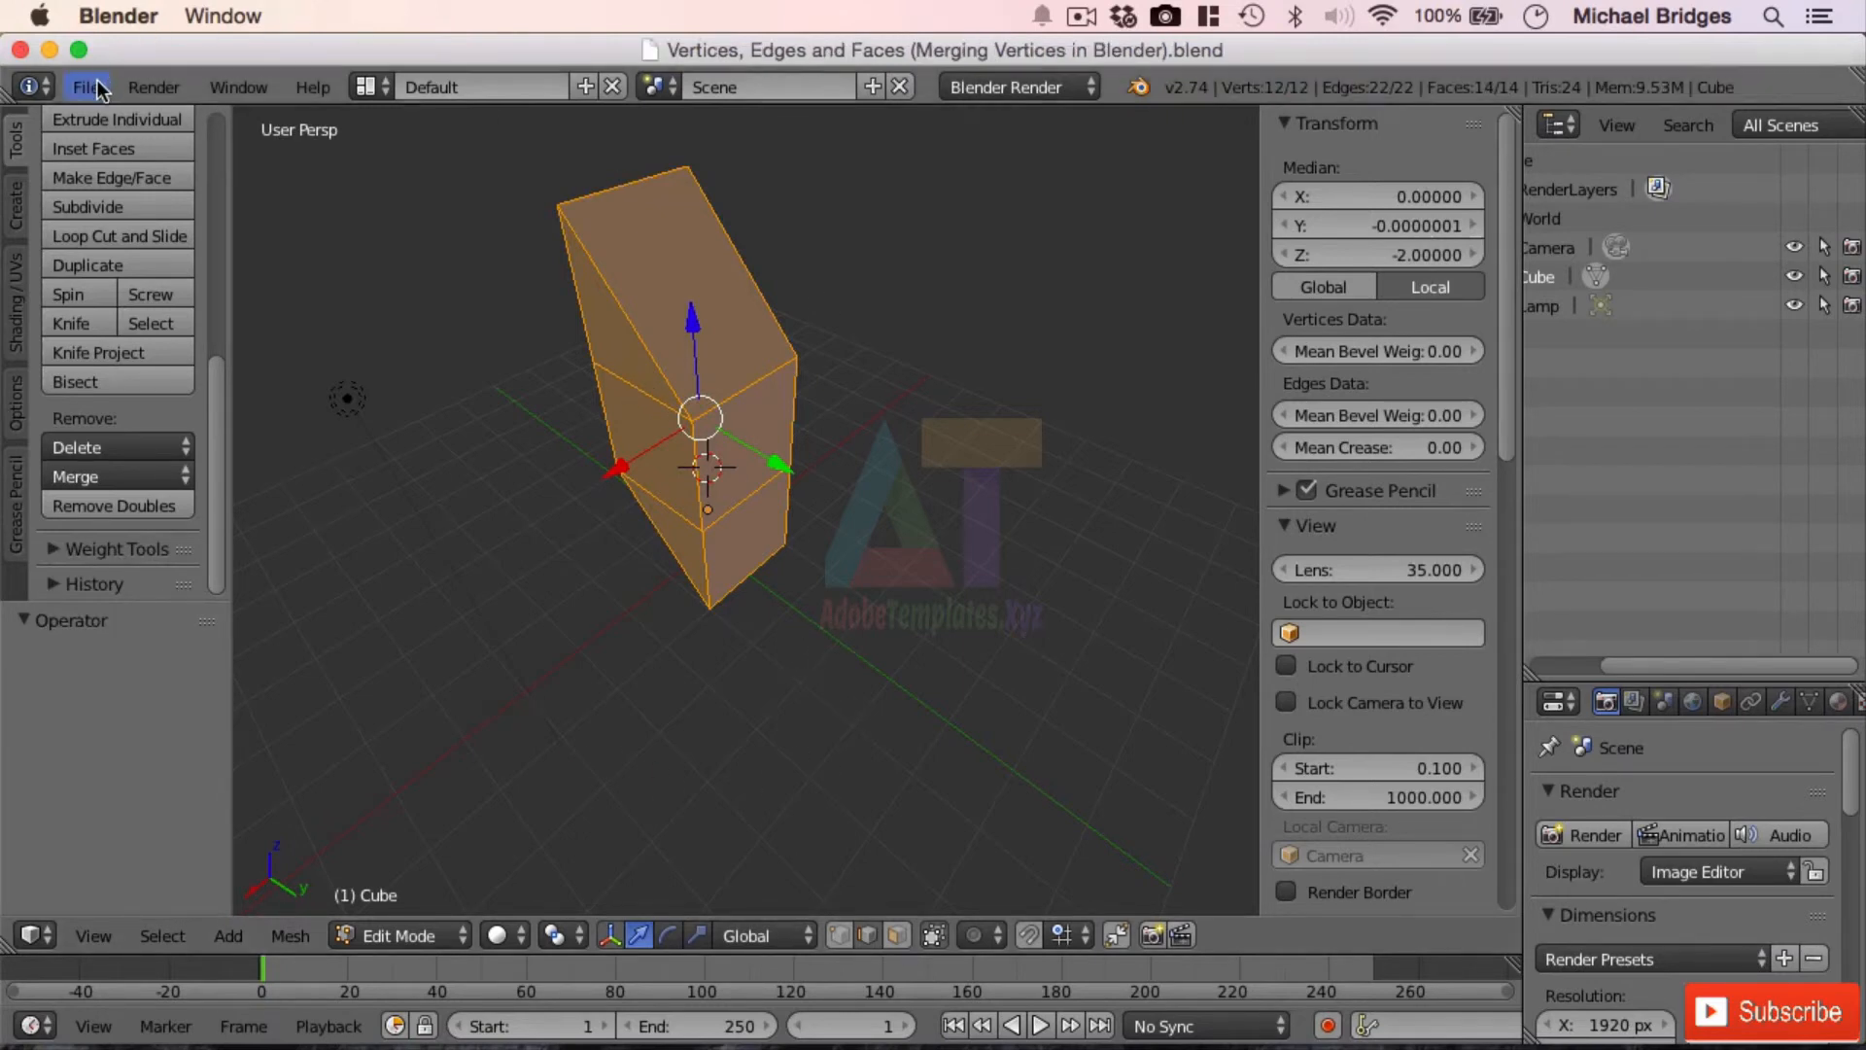
Save the project as Vertices, Edges and Faces (Merging Vertices in Blender).blend, overwriting the existing file
click(97, 85)
click(259, 340)
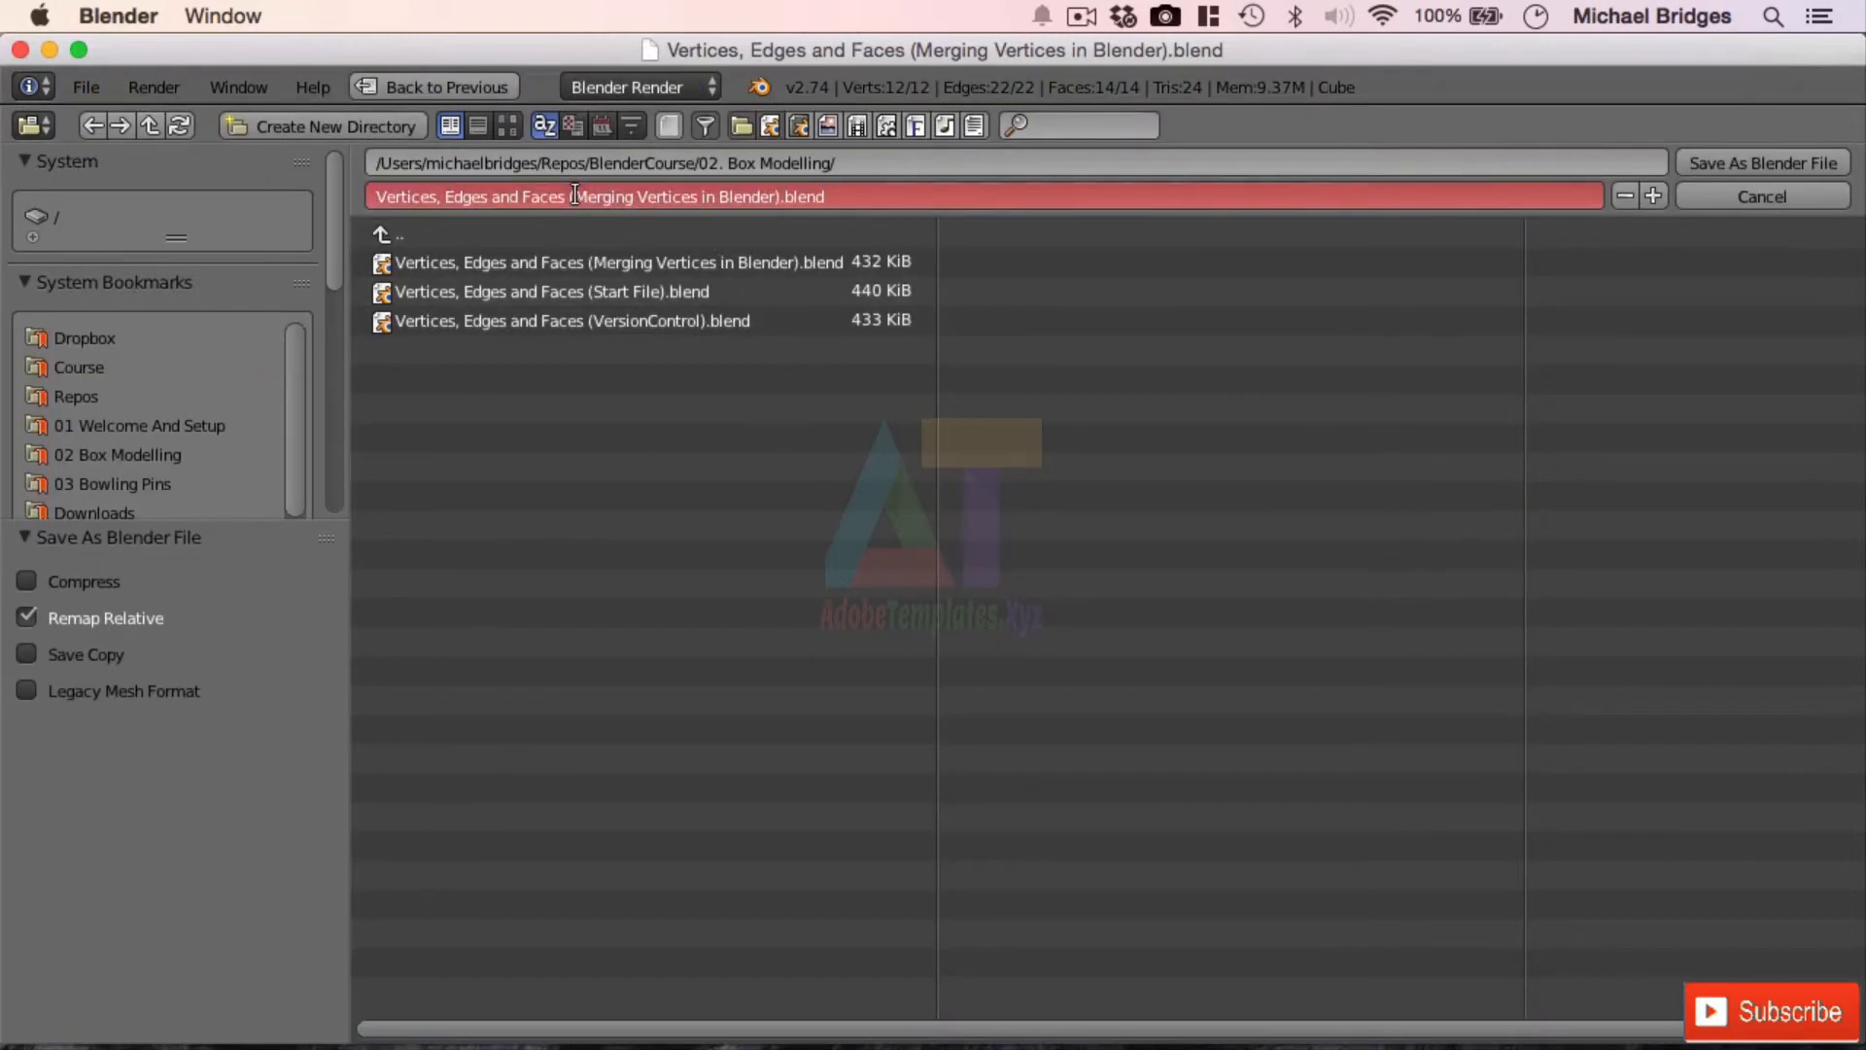
drag(580, 197, 604, 198)
click(1736, 167)
click(1735, 165)
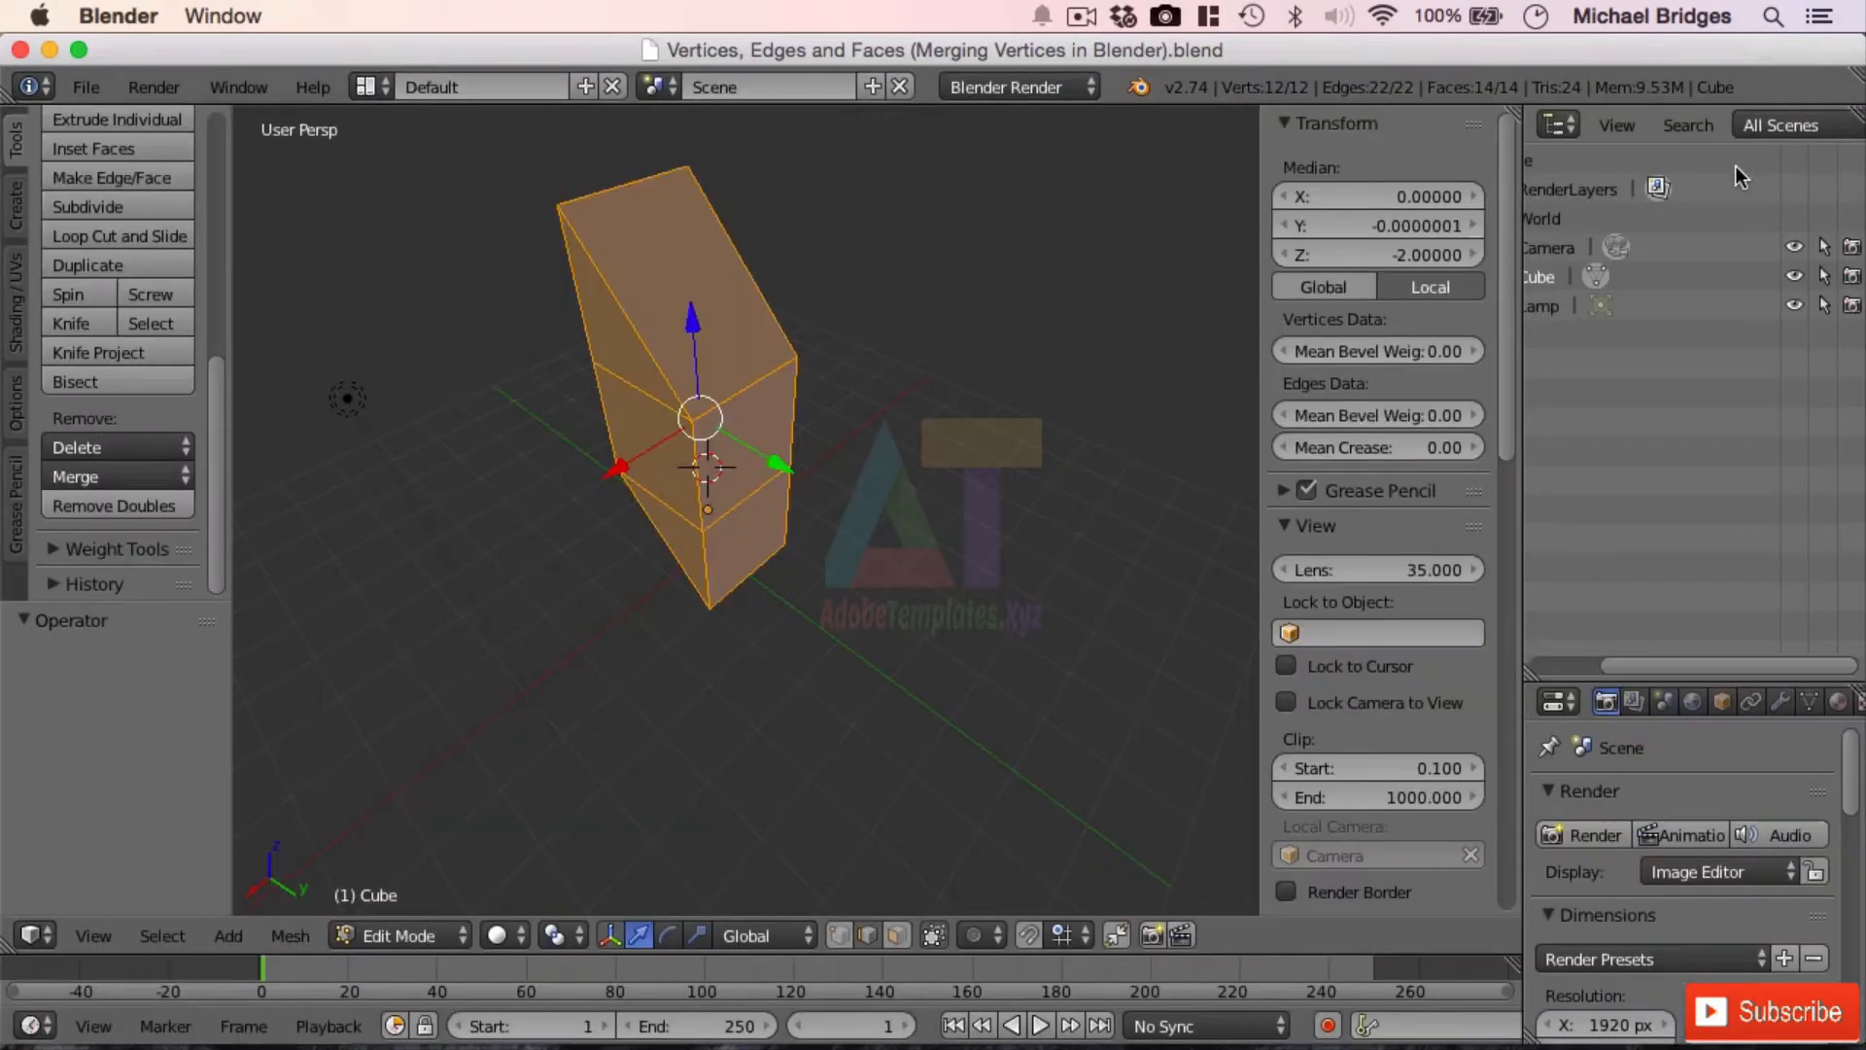